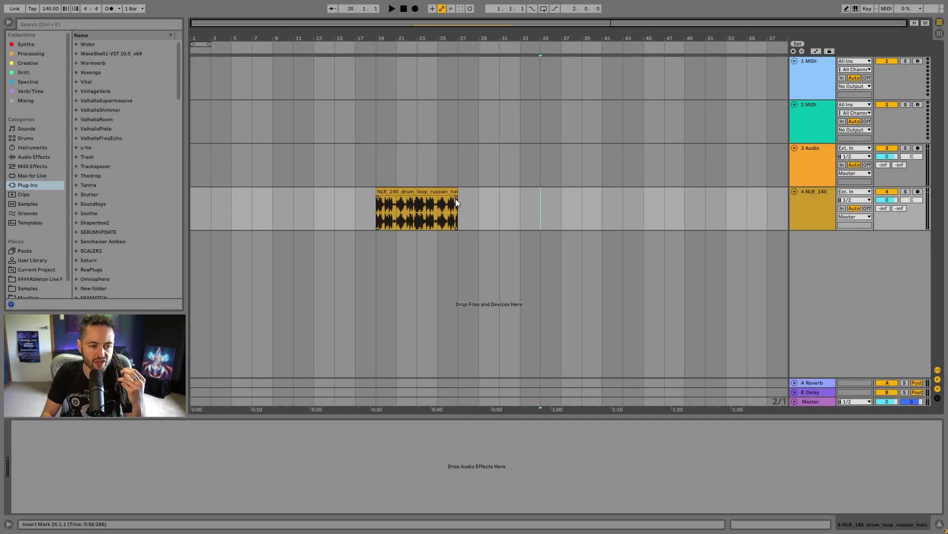
Search the audio effects for "auto filter" and add Auto Filter to the NLR_140 drum loop track.
click(409, 194)
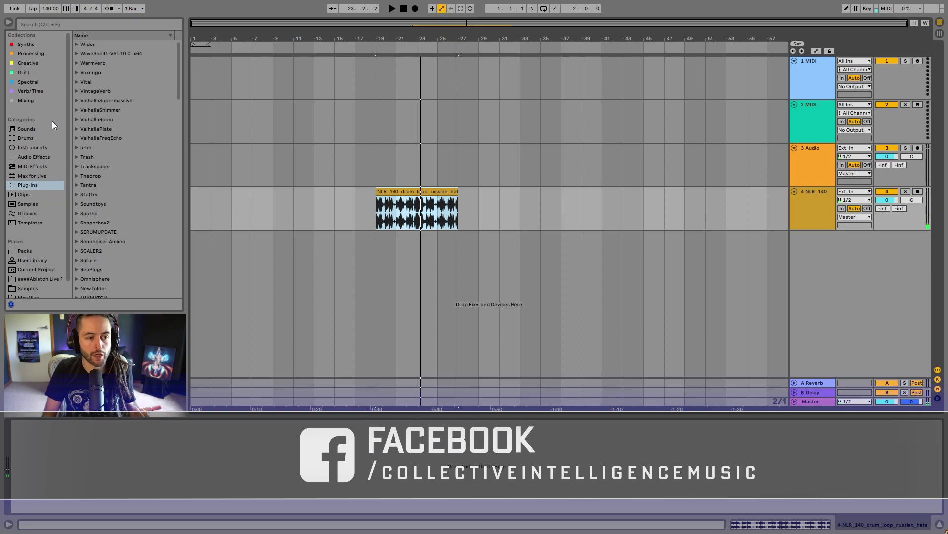
click(40, 155)
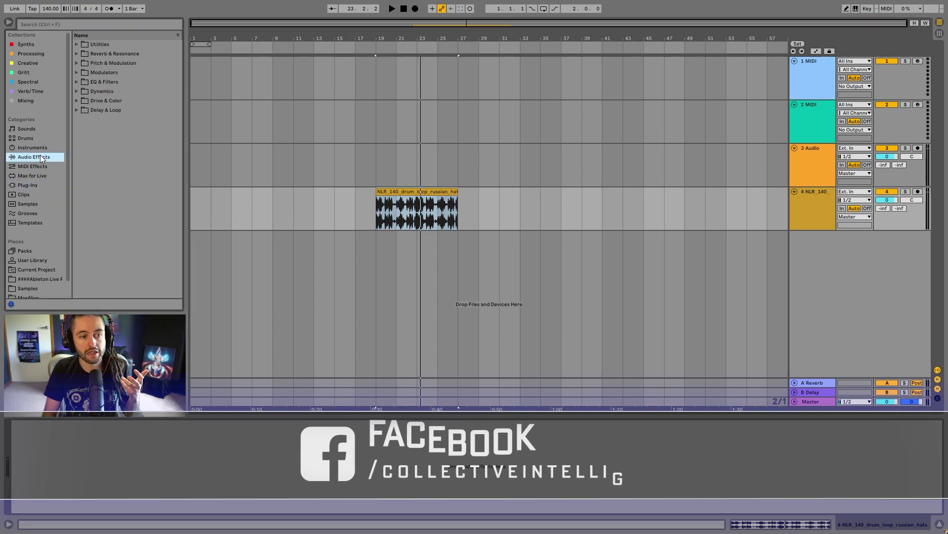
click(67, 27)
text(auto filter)
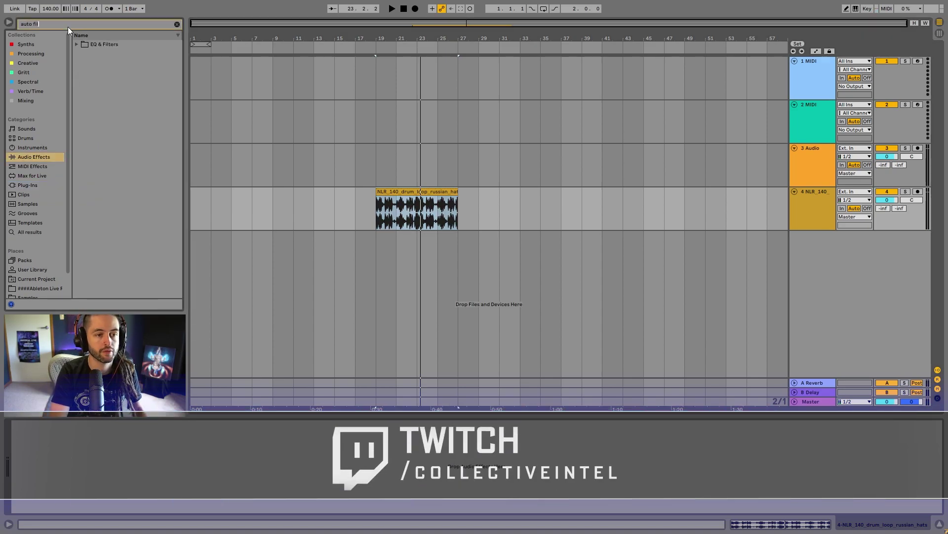
click(77, 44)
click(83, 54)
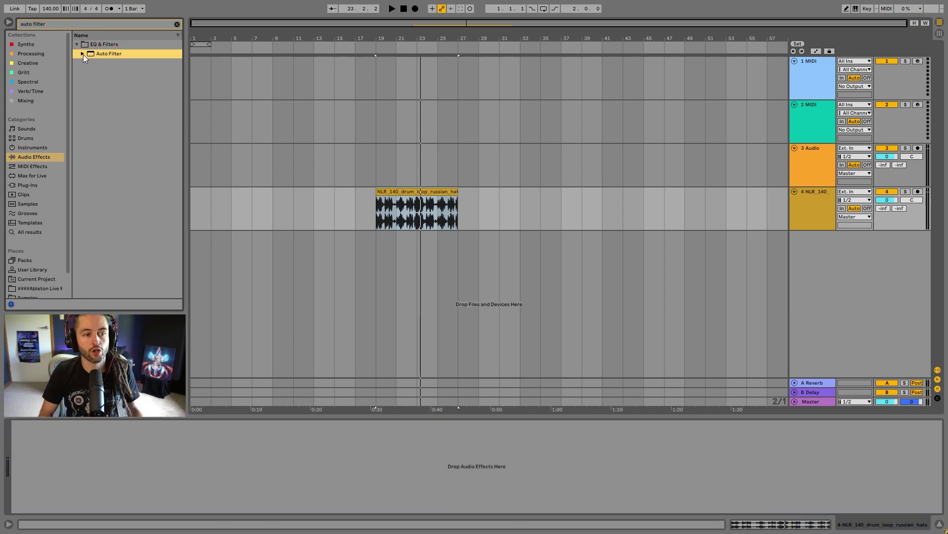
drag(111, 63, 160, 77)
drag(415, 220, 416, 220)
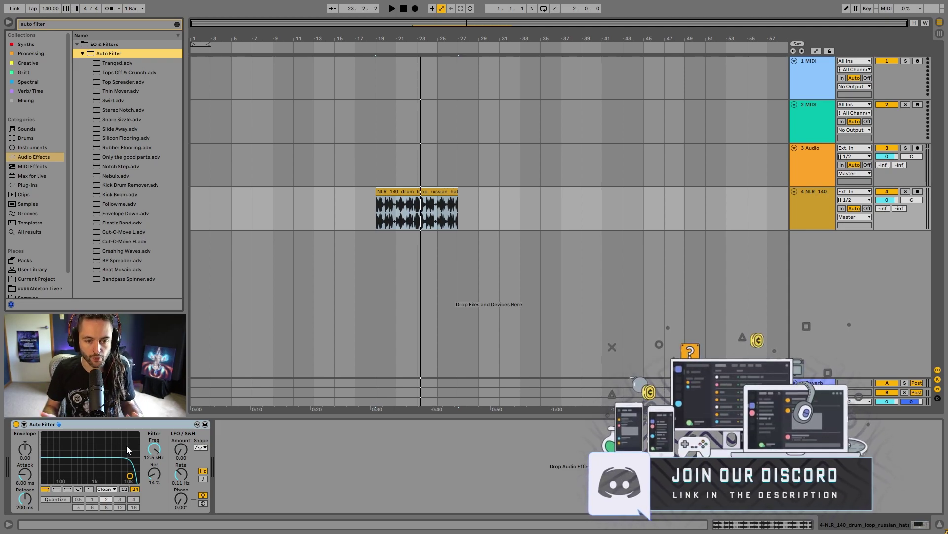
Play the drum loop while lowering Auto Filter's frequency to 26.0 Hz.
click(158, 457)
key(space)
drag(154, 448, 146, 494)
key(space)
key(space)
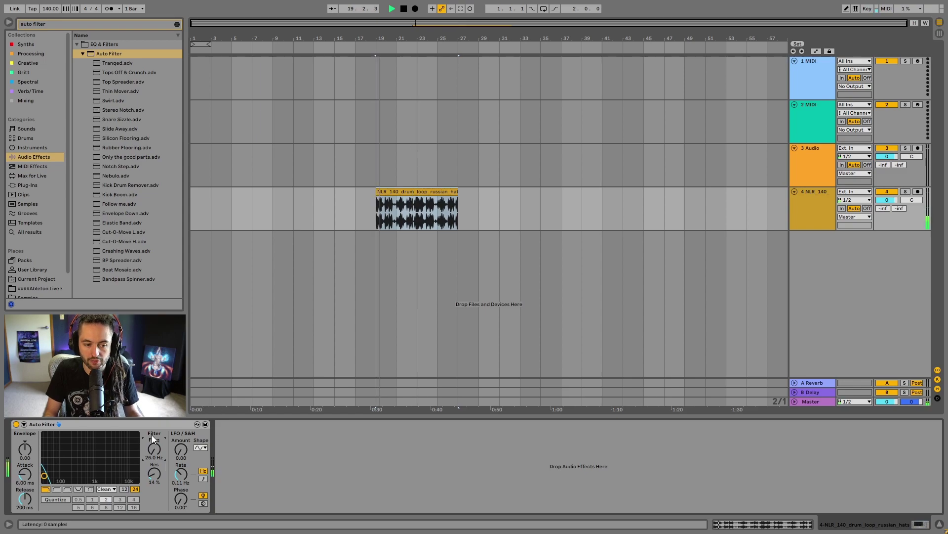
Sweep Auto Filter's frequency up to about 1.43 kHz and back down to 26.0 Hz.
mouse_move(154, 449)
mouse_down()
mouse_move(154, 432)
mouse_move(162, 457)
mouse_up()
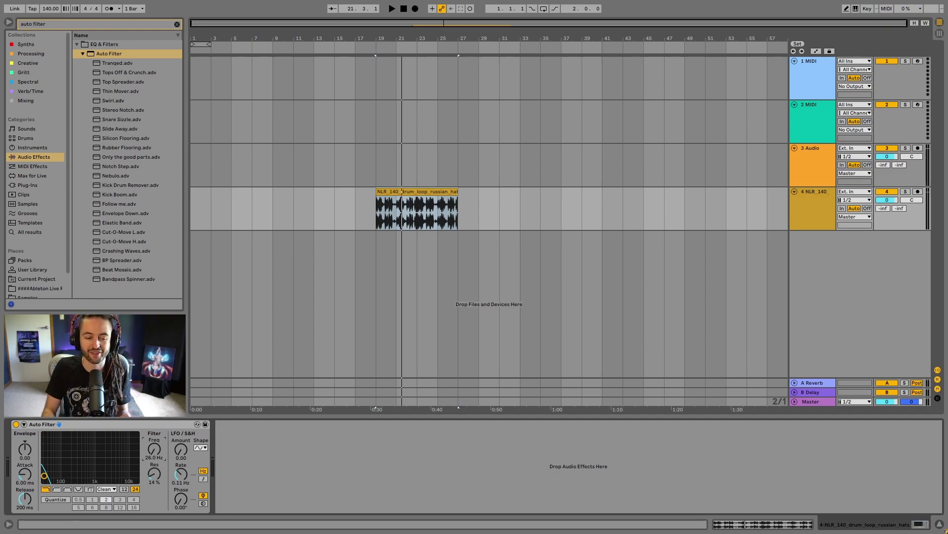
drag(145, 448, 146, 415)
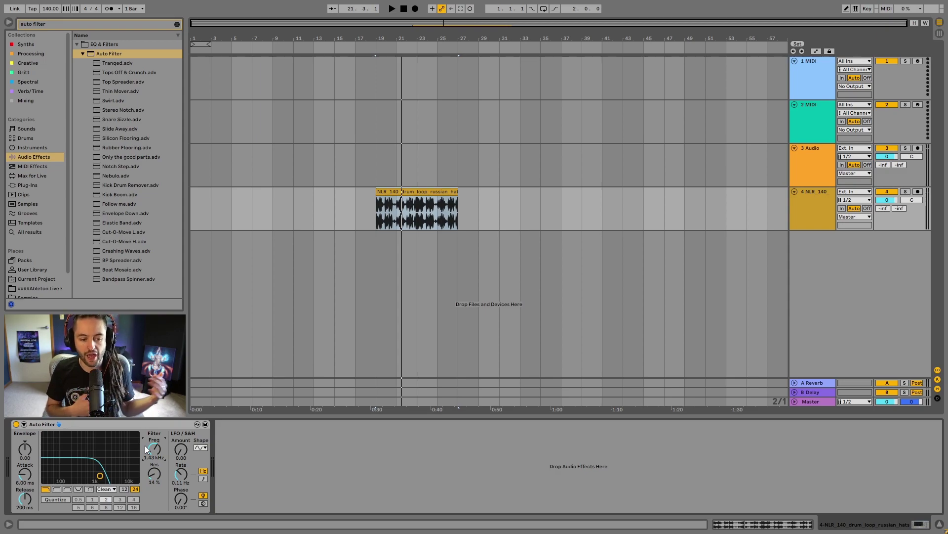
drag(146, 448, 148, 489)
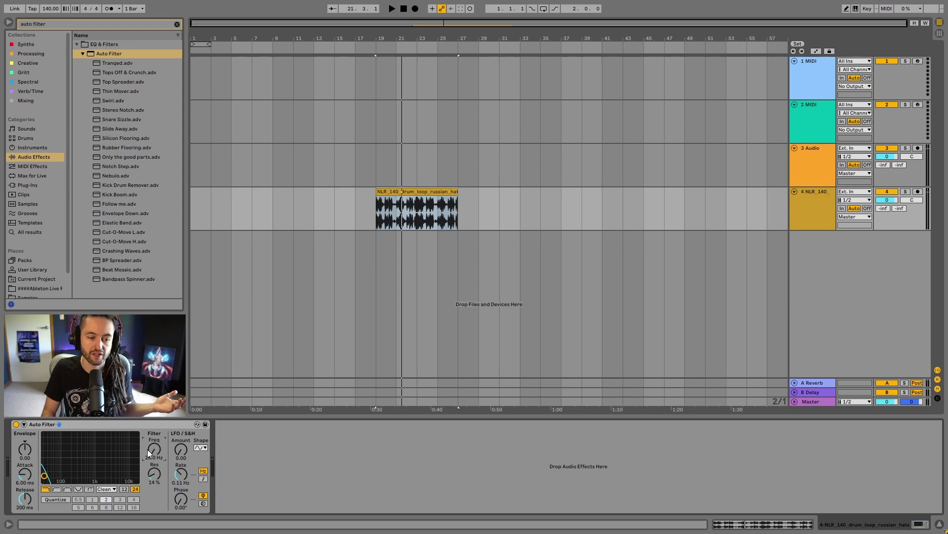
drag(153, 452, 153, 425)
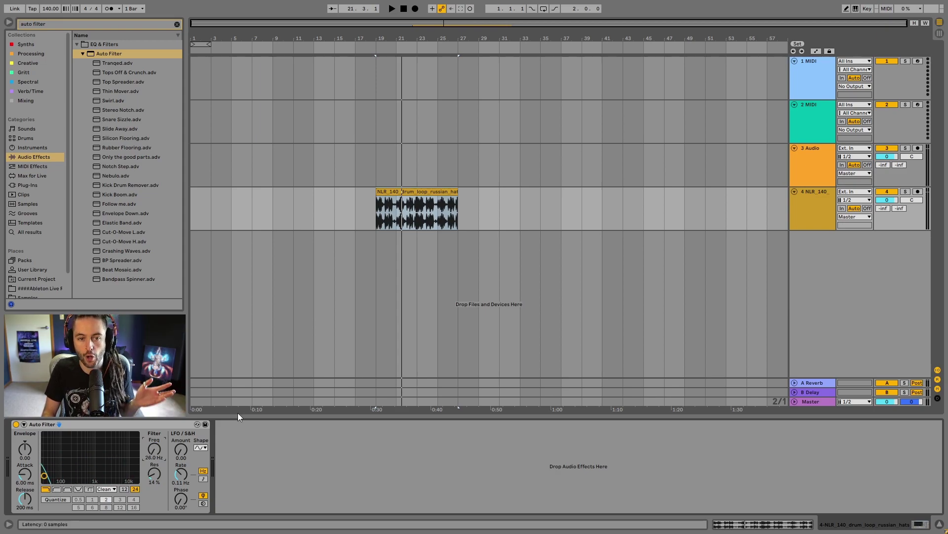
Move the drum loop clip to start at bar 1 and show the automation of Auto Filter's frequency.
drag(411, 188, 207, 224)
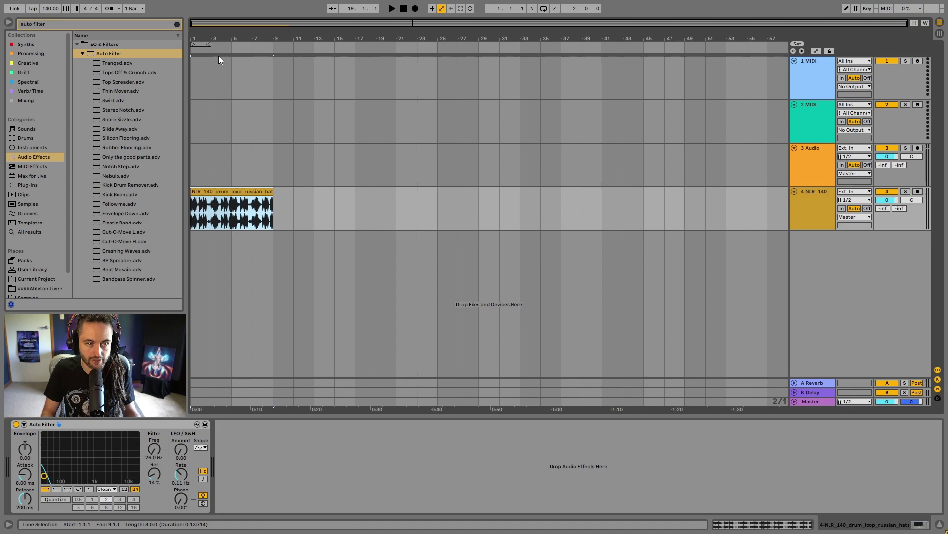
drag(218, 55, 218, 82)
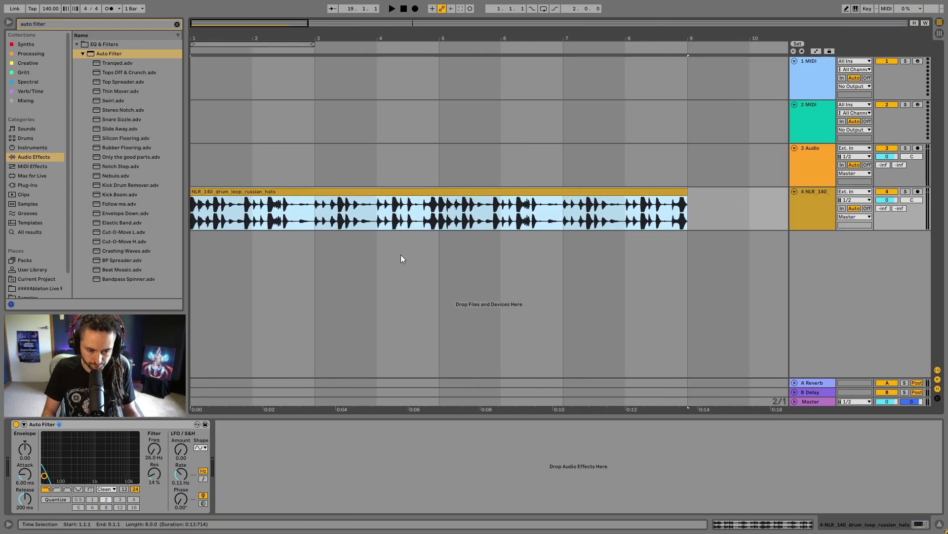
right_click(156, 452)
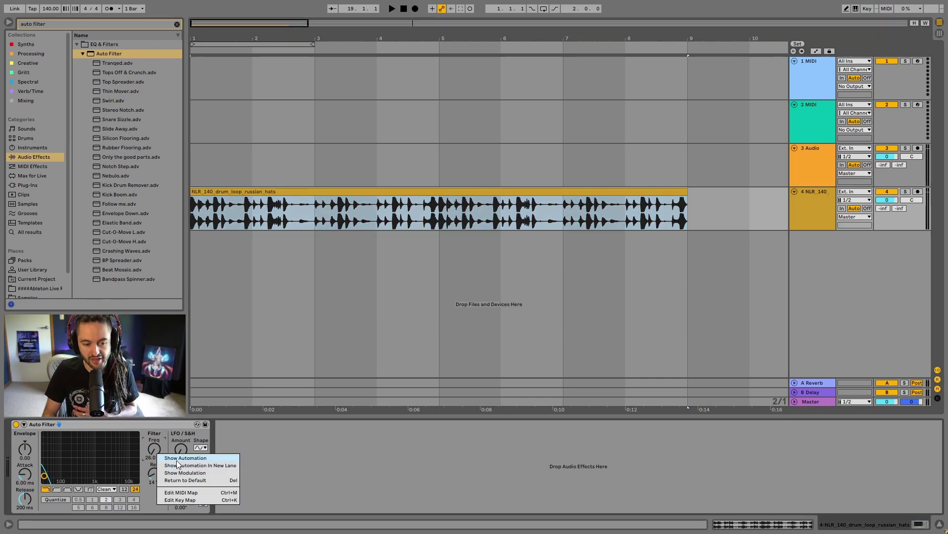
click(177, 459)
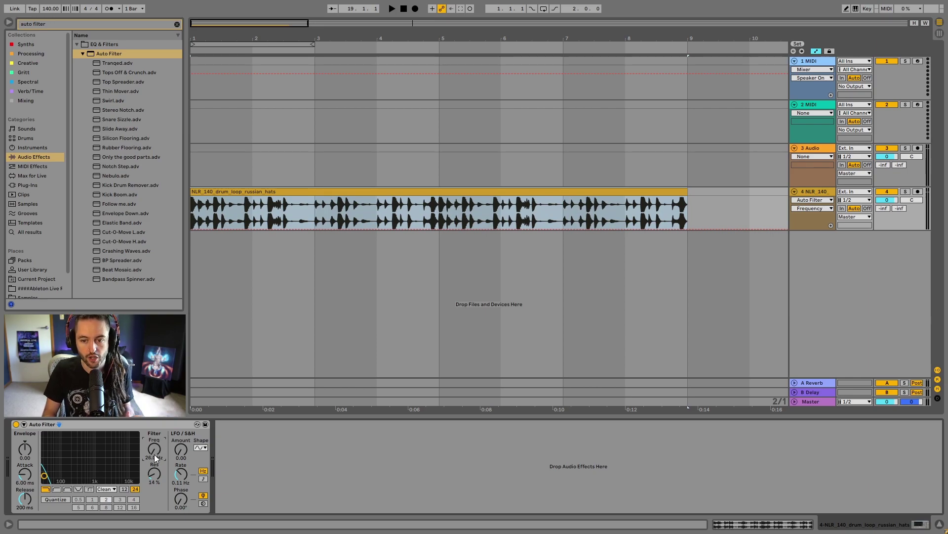
Draw a frequency automation ramp on the drum loop track from 26.0 Hz at bar 1 to 19.9 kHz at bar 5.
click(194, 227)
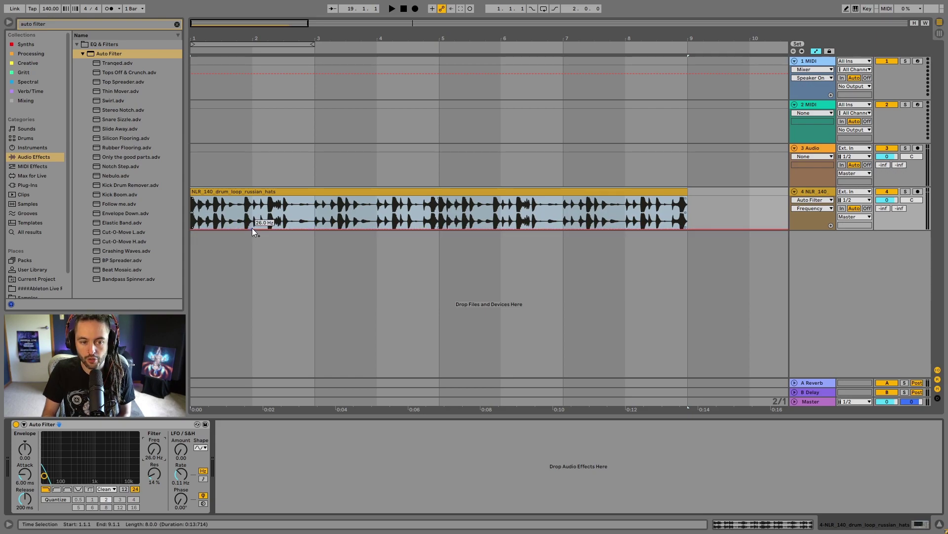
click(378, 229)
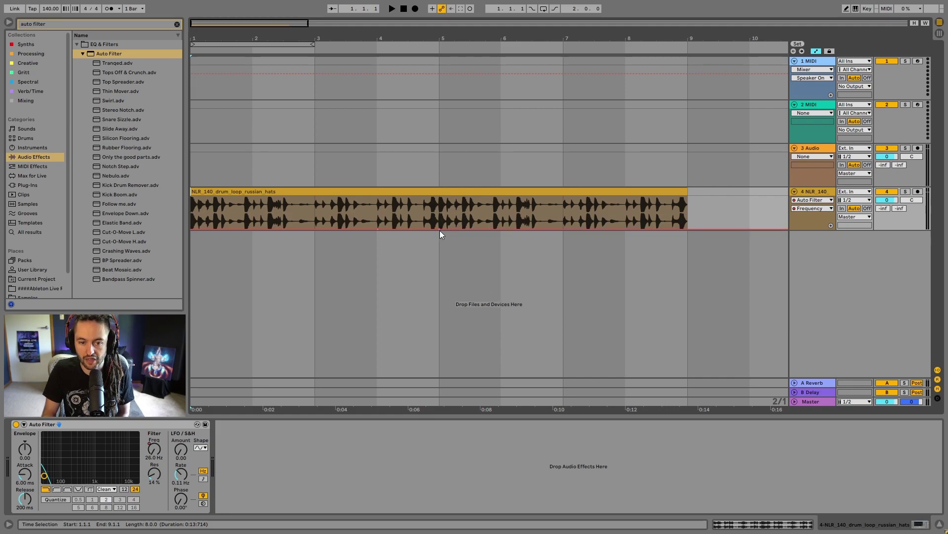
drag(440, 229, 440, 209)
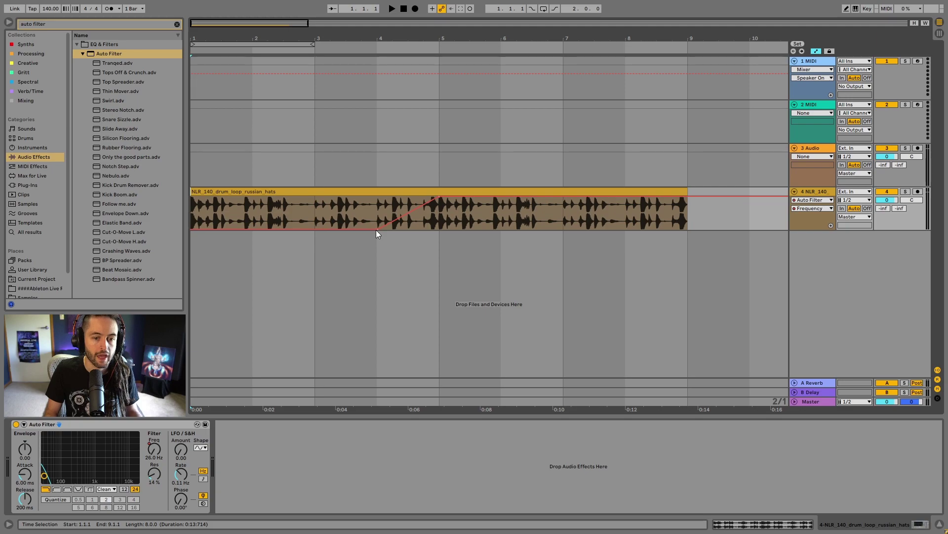
drag(377, 228, 193, 227)
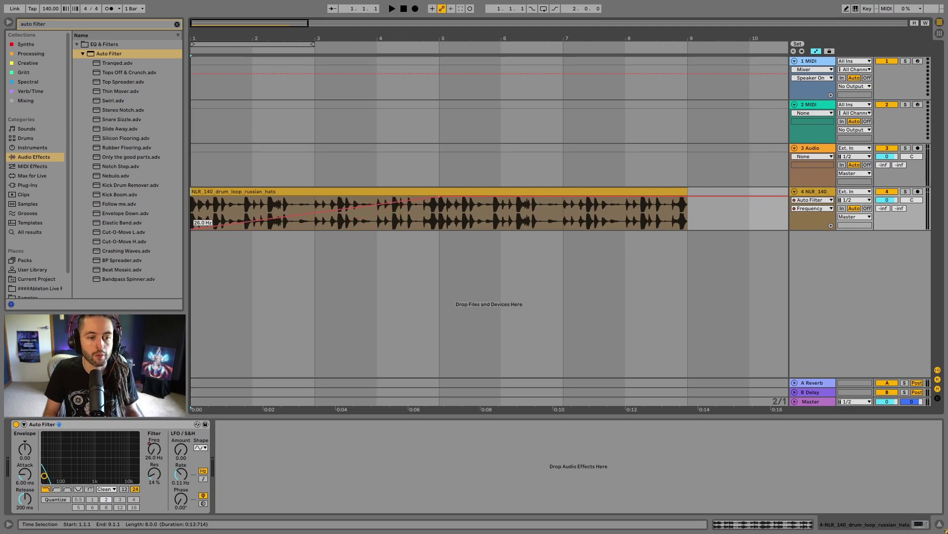
Play the drum loop from bar 1 past bar 5 to hear the rising filter automation.
click(208, 197)
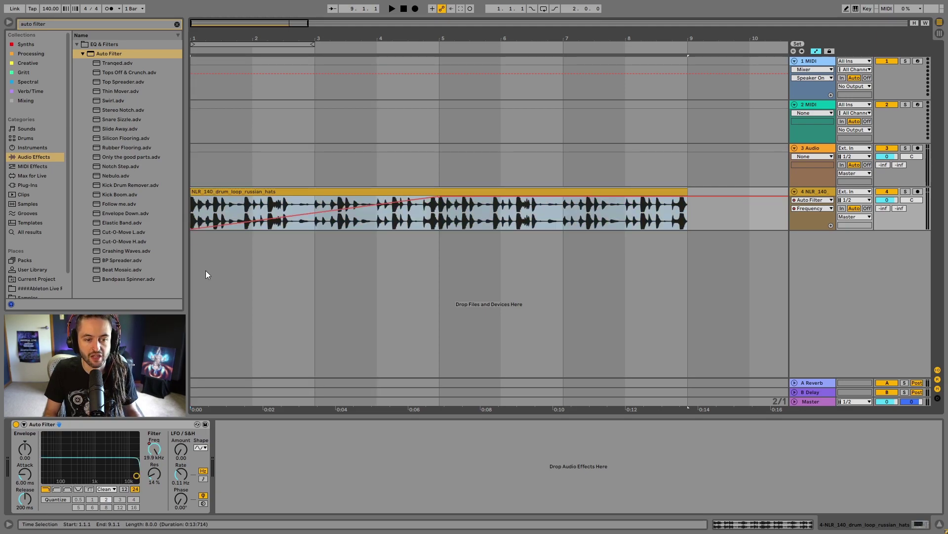
key(space)
key(space)
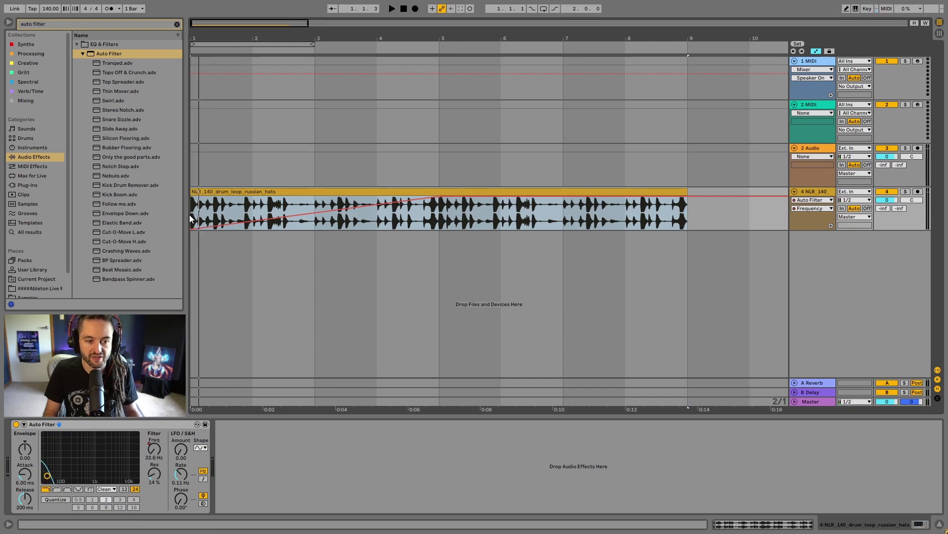
key(space)
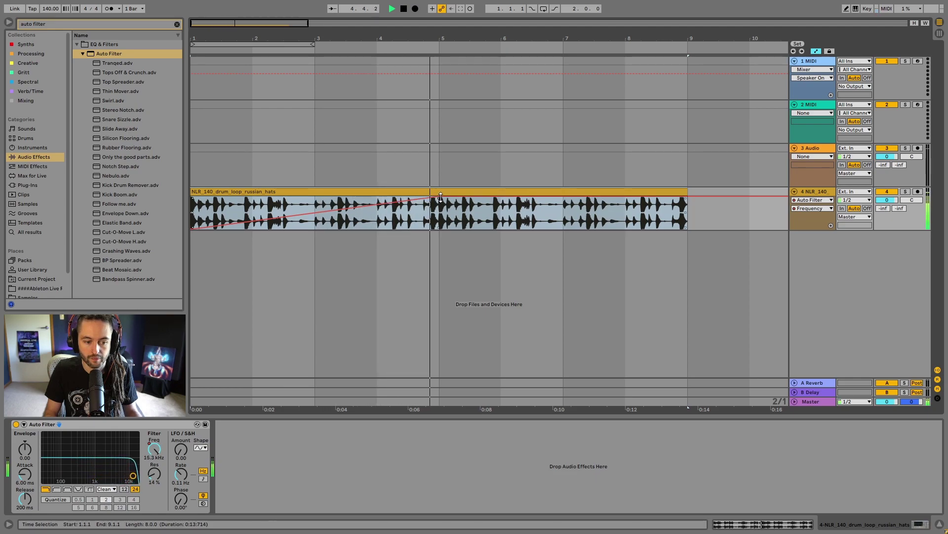
key(space)
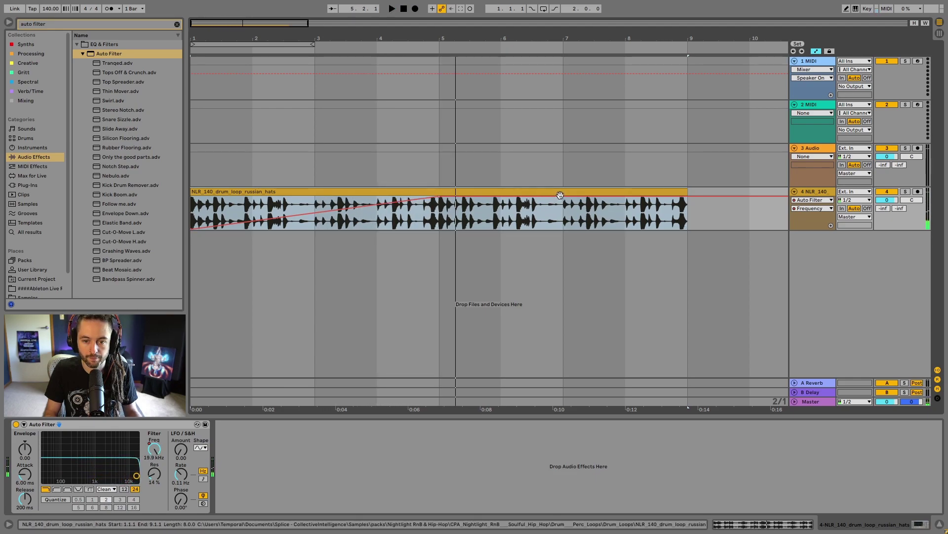
Extend the frequency automation with points at 26.0 Hz on bar 7, 19.9 kHz on bar 8 and 26.0 Hz on bar 9, playing it back.
click(564, 200)
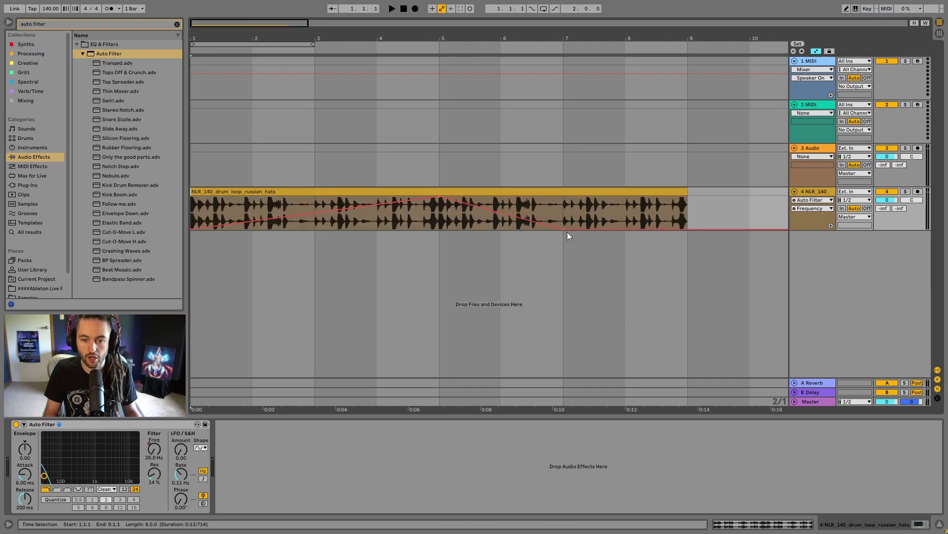
drag(626, 228, 627, 196)
key(space)
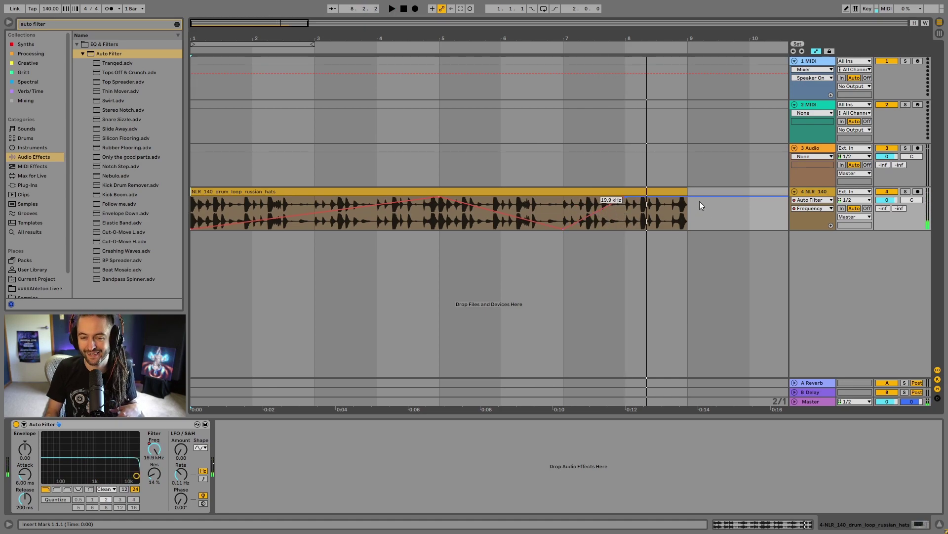
drag(688, 197, 697, 226)
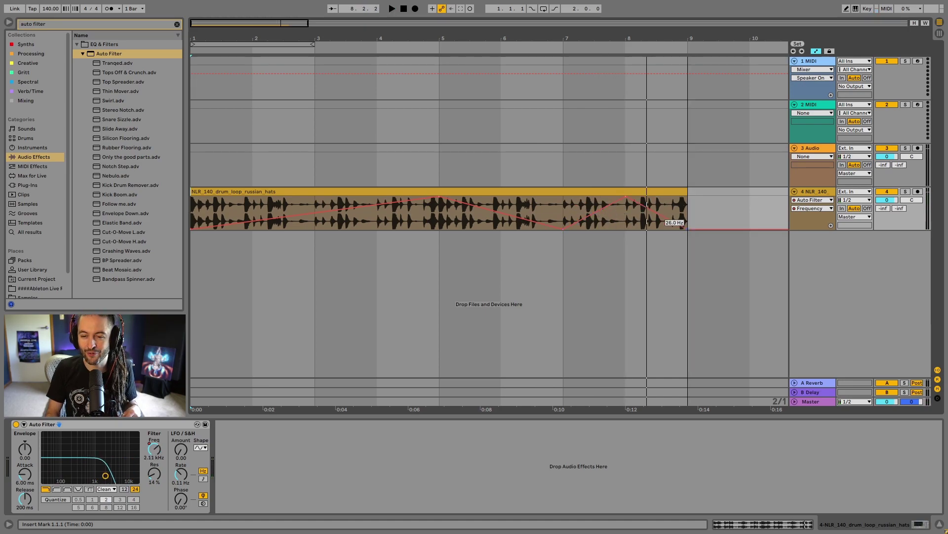
click(690, 227)
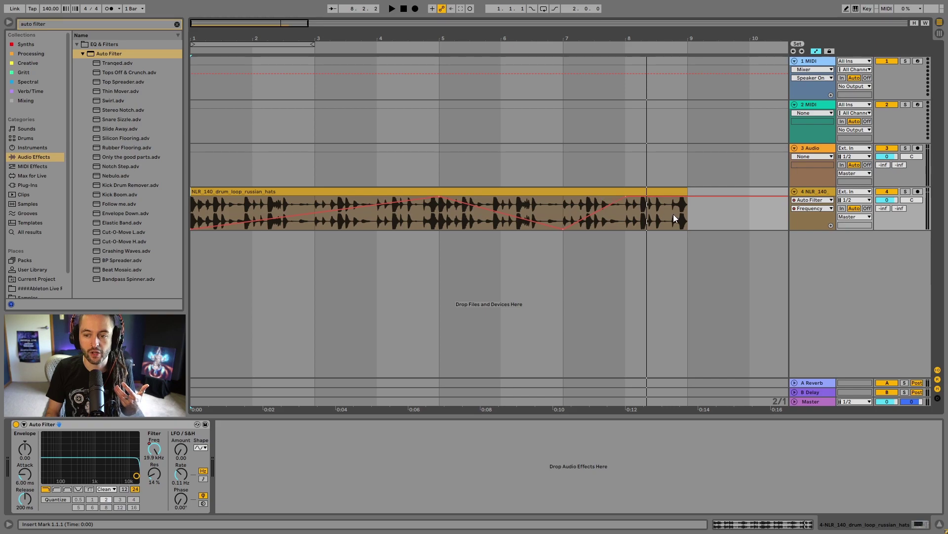
Clear all frequency automation from the drum loop track and return the filter frequency to 26.0 Hz.
drag(631, 203, 195, 199)
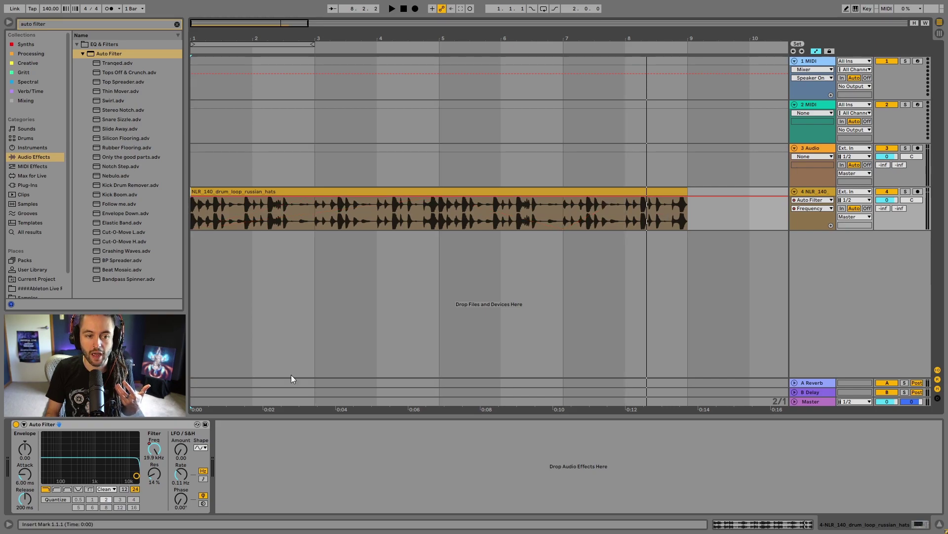
drag(315, 200, 319, 225)
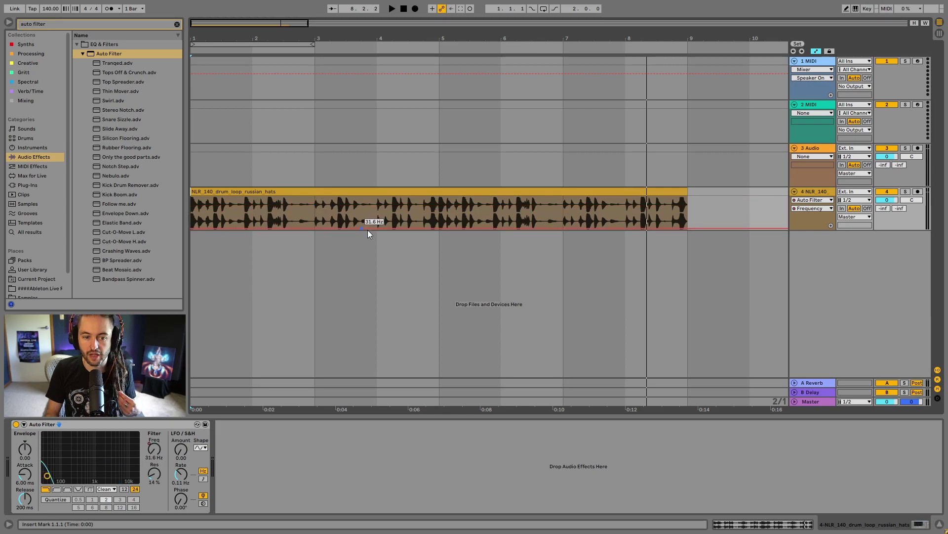
drag(464, 227, 364, 241)
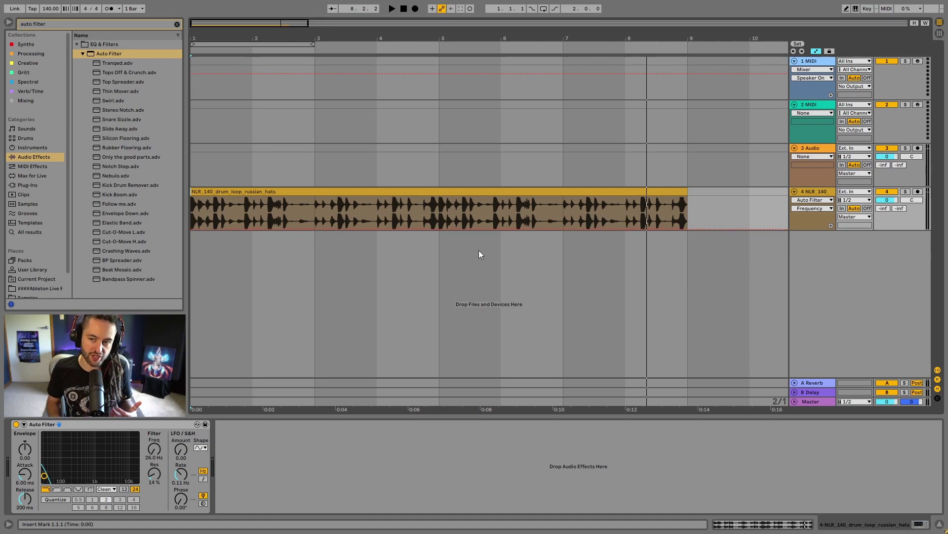
Show the automation of Auto Filter's frequency again and toggle the arrangement's automation mode off and back on.
right_click(157, 446)
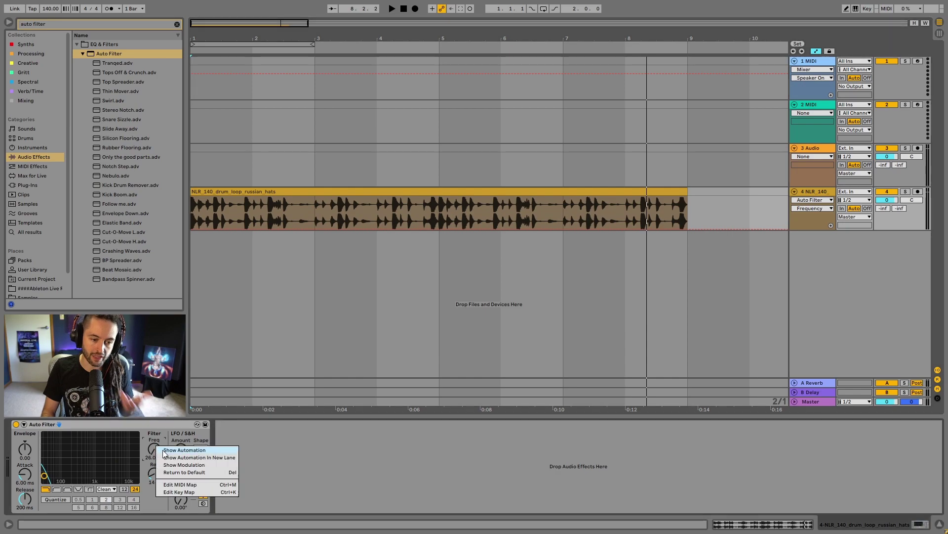
click(165, 450)
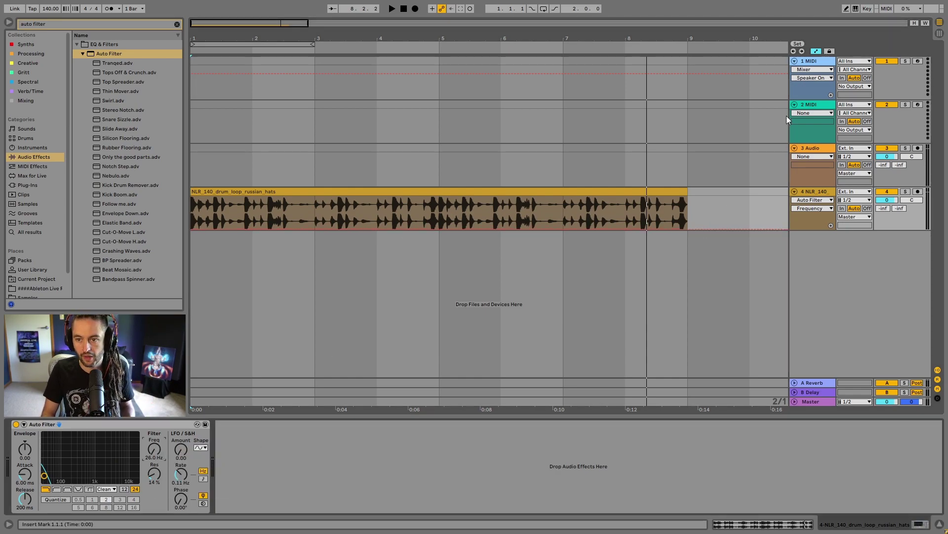
click(816, 52)
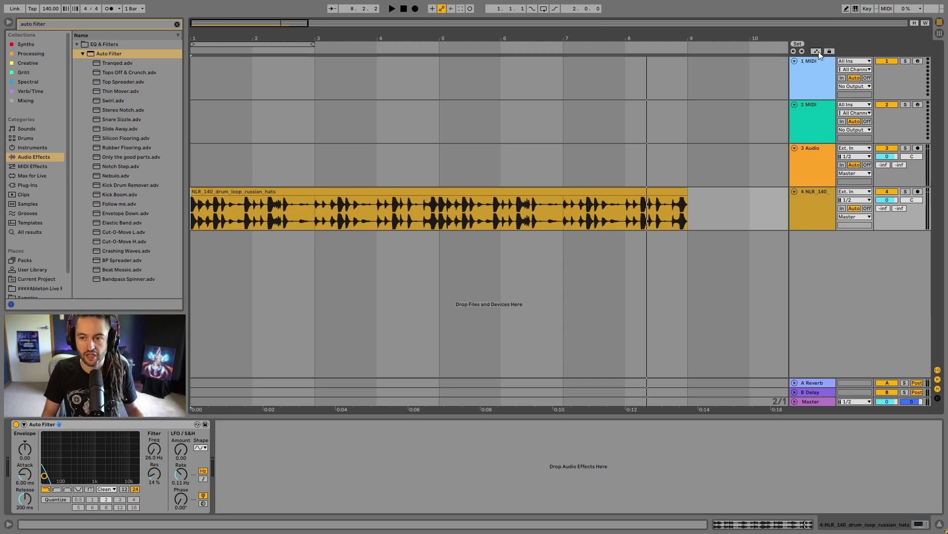
click(817, 52)
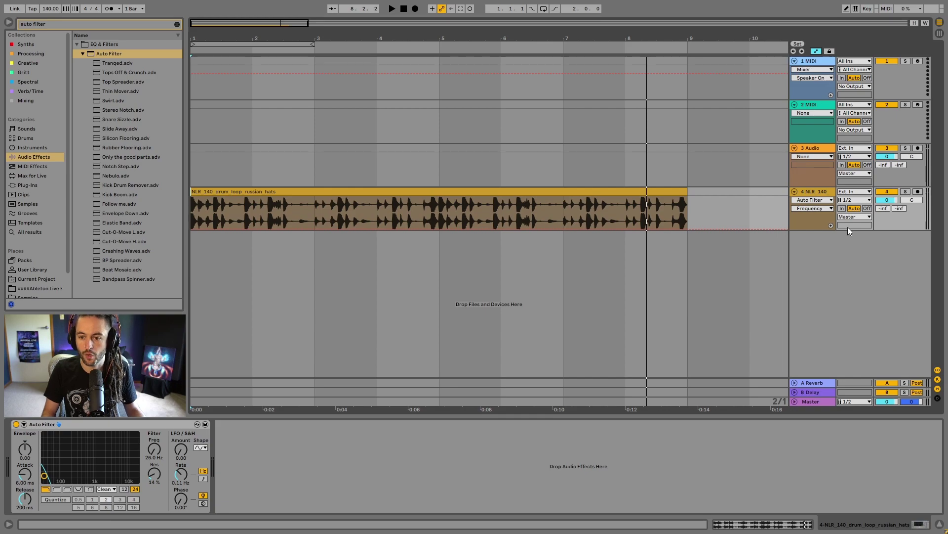
key(a)
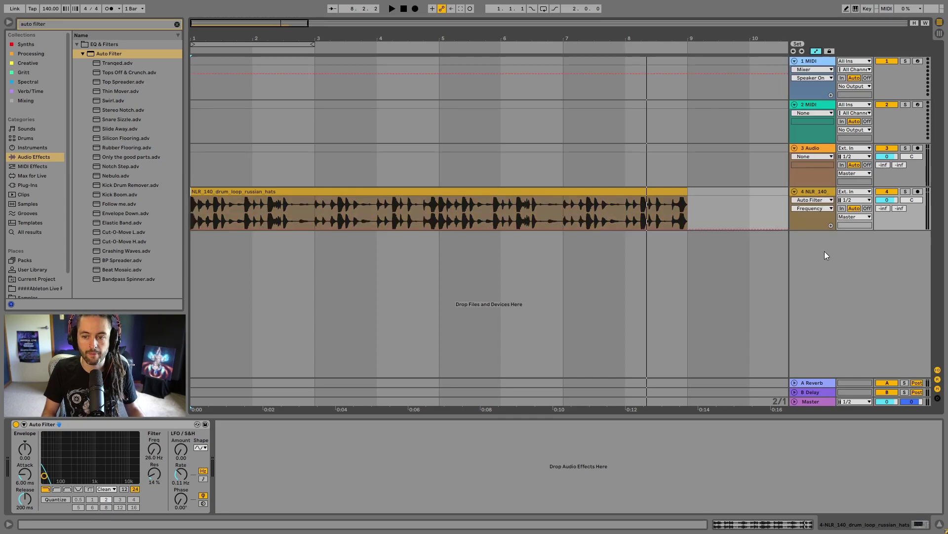
key(a)
Check the drum loop track's automatable devices and add EQ Eight from the EQ & Filters audio effects after Auto Filter.
click(811, 200)
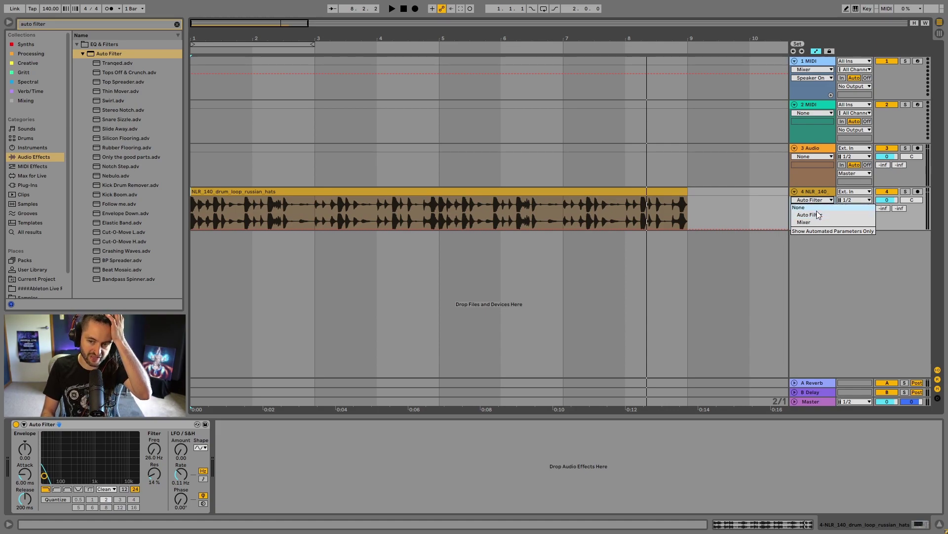
click(818, 214)
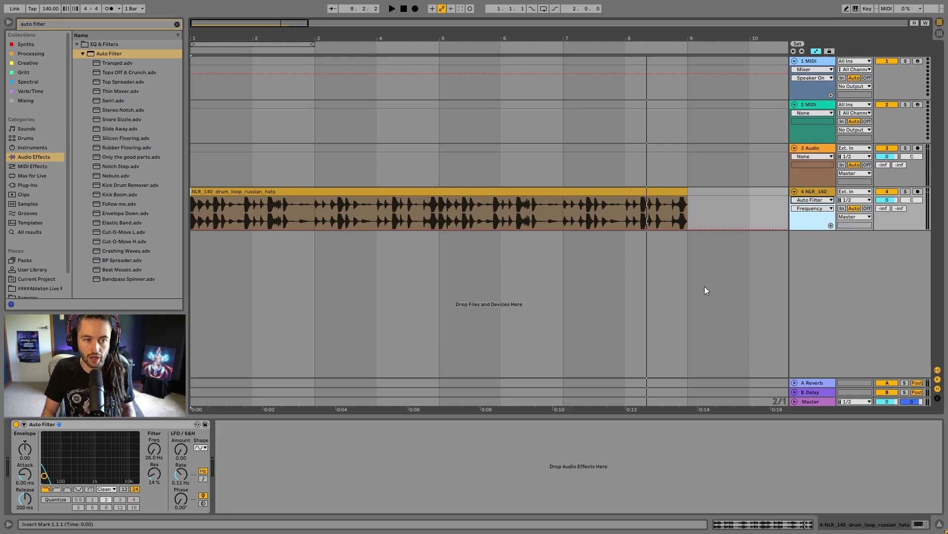
click(37, 156)
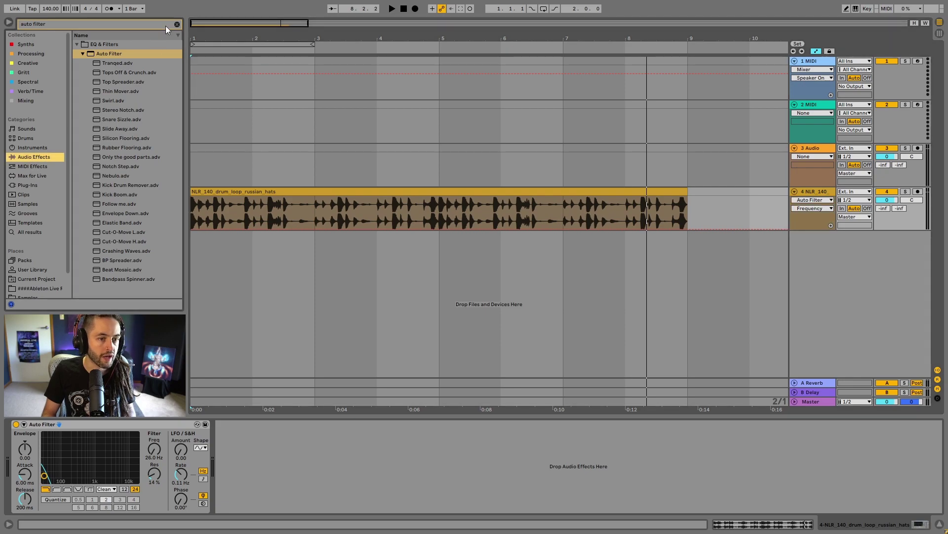
click(176, 23)
click(78, 82)
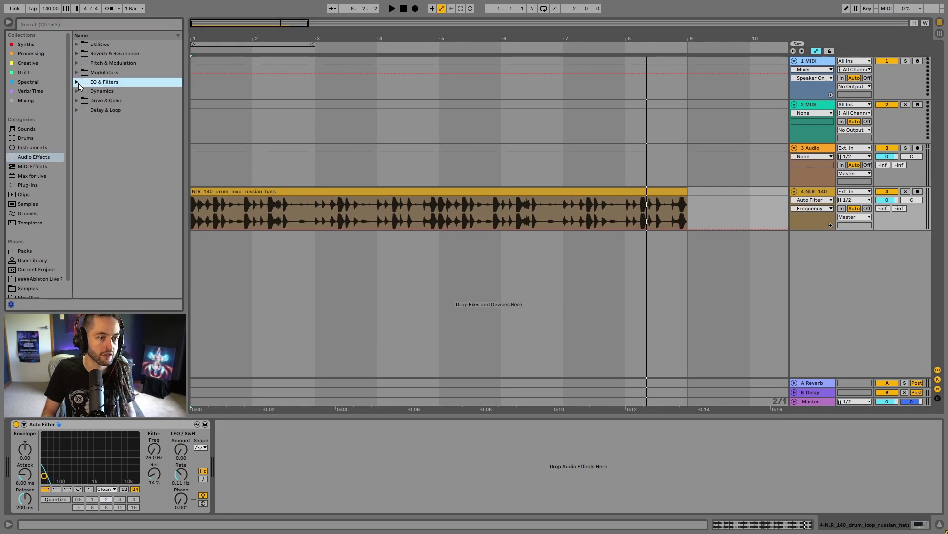
click(77, 82)
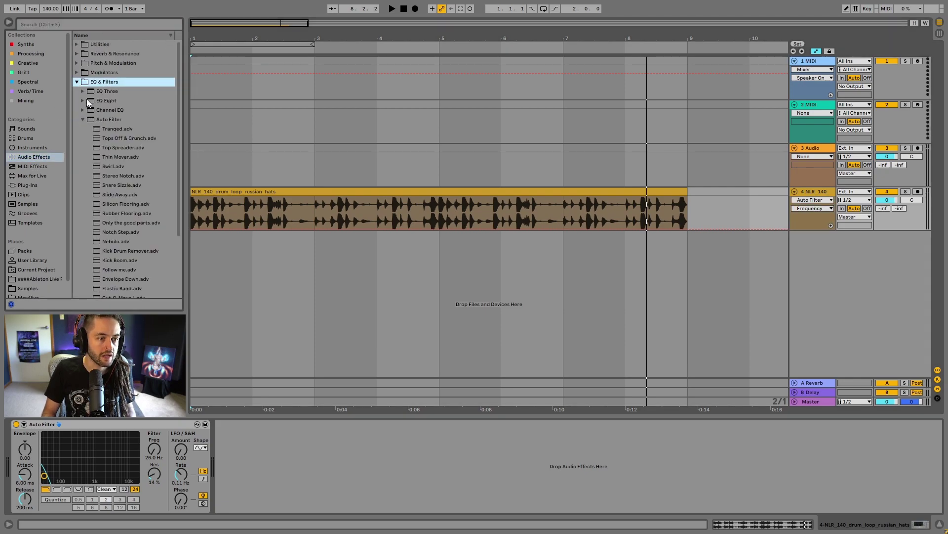
drag(90, 102, 517, 199)
drag(321, 482, 377, 489)
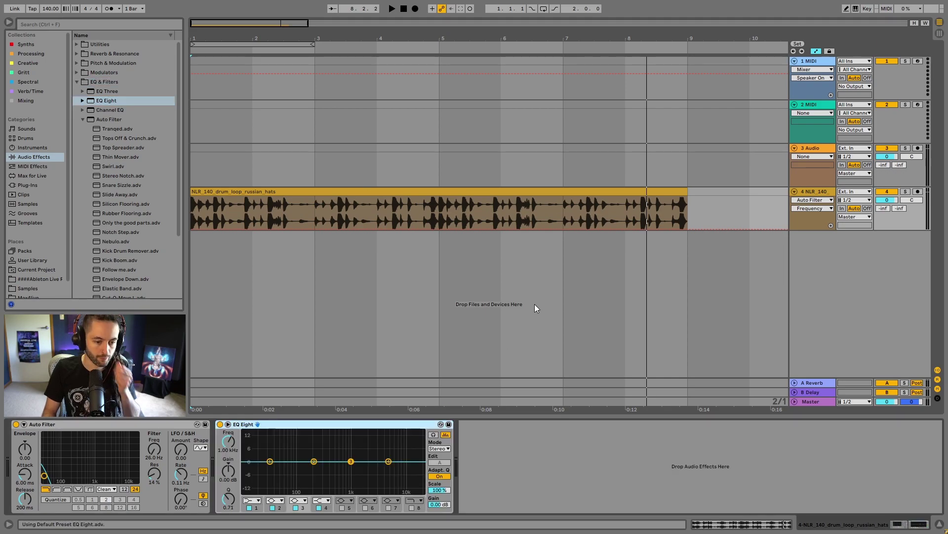
Show EQ Eight's Device On automation on the drum loop track, looking through the device's automatable parameters.
click(810, 200)
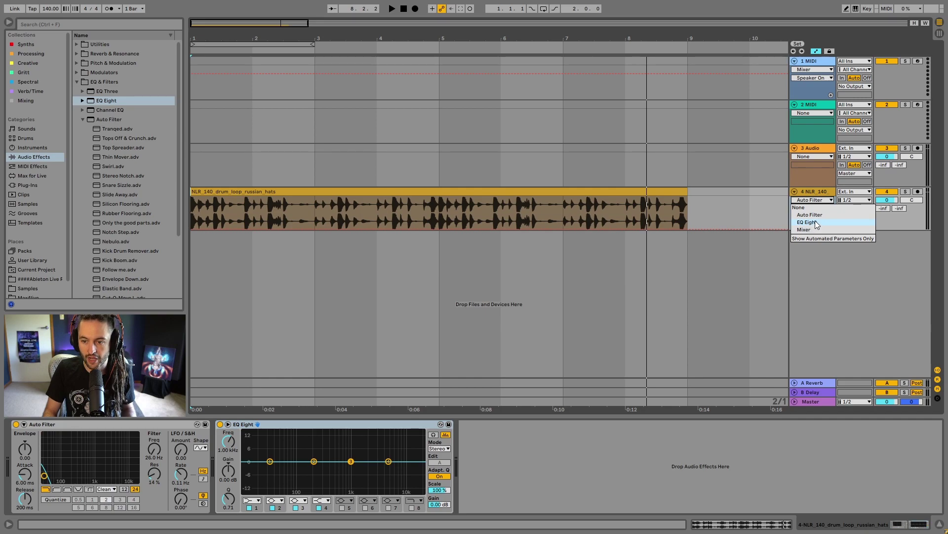
click(808, 223)
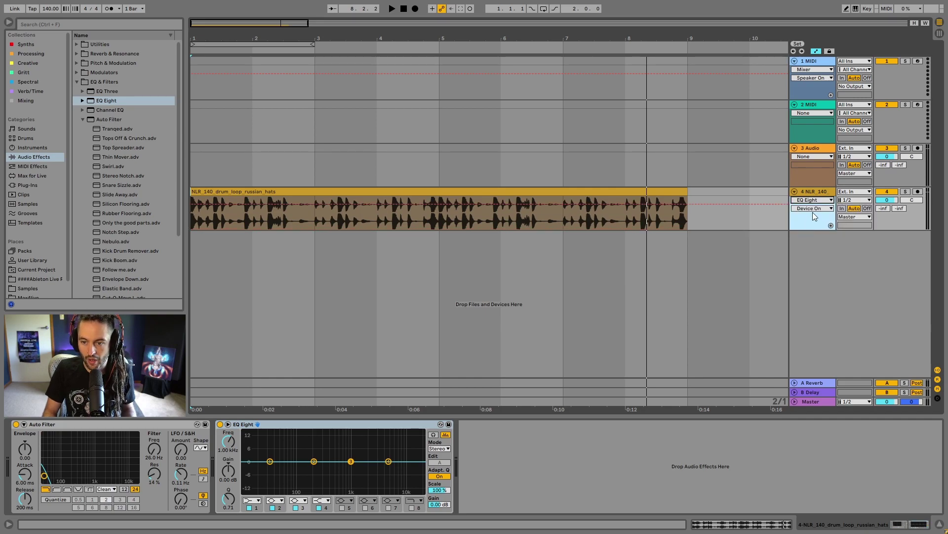
click(813, 210)
drag(882, 304, 920, 283)
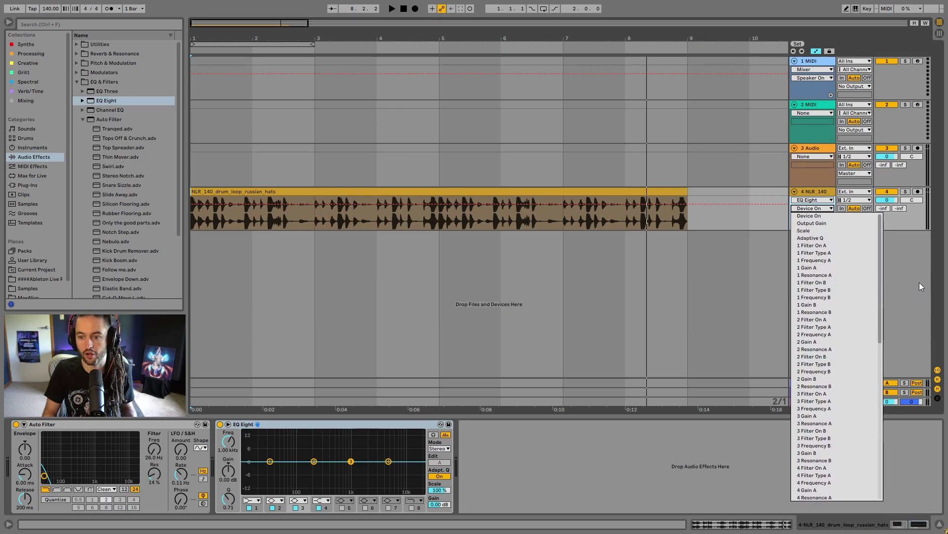
click(830, 215)
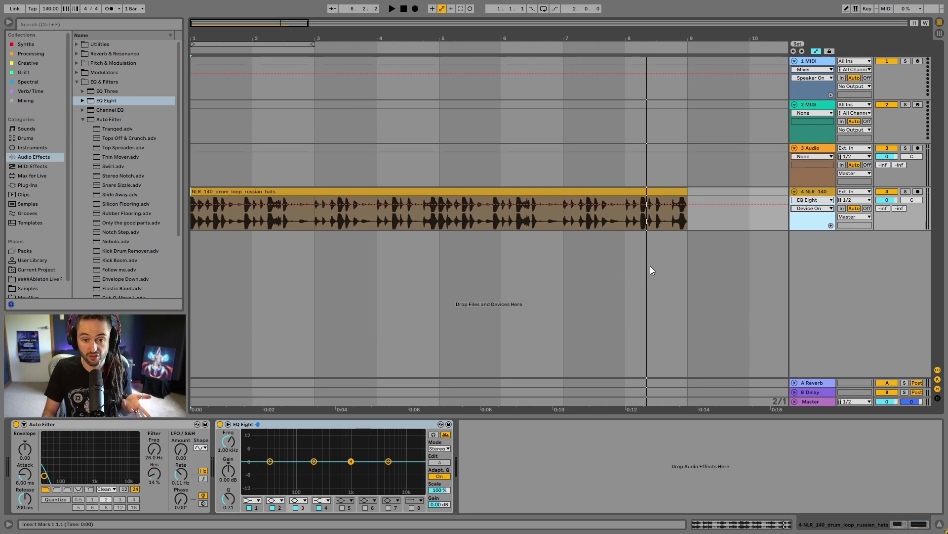
click(820, 208)
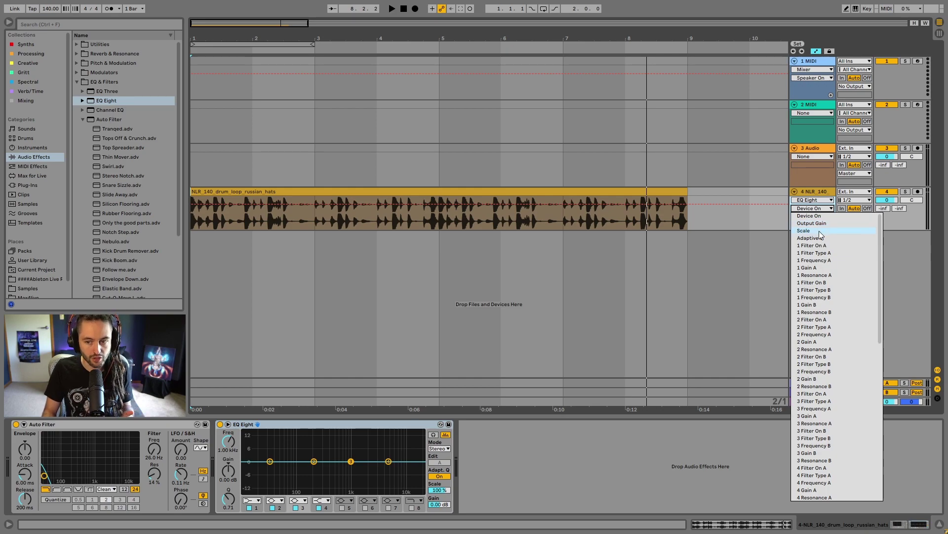
click(817, 216)
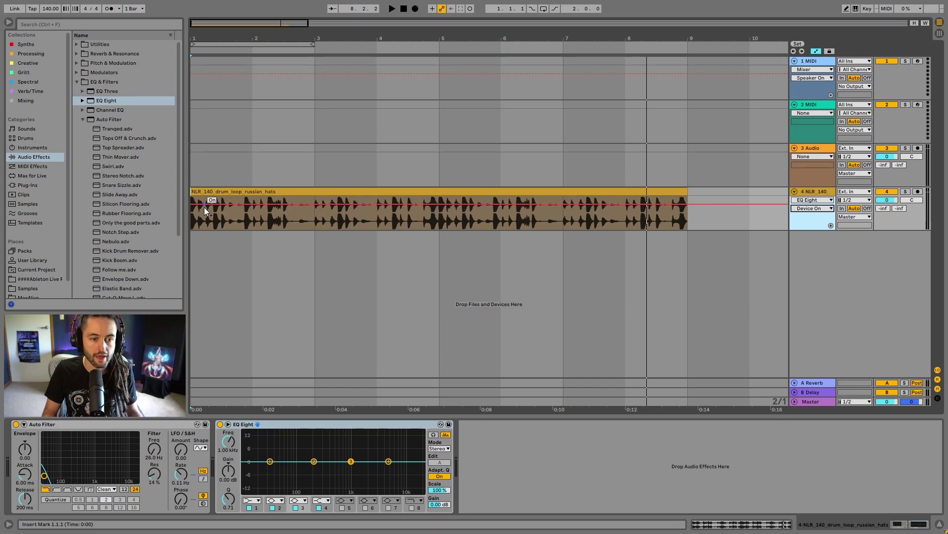
Automate EQ Eight's Device On to stay off from bar 1 and switch on at bar 5, and play the loop from bar 1.
drag(204, 204, 204, 221)
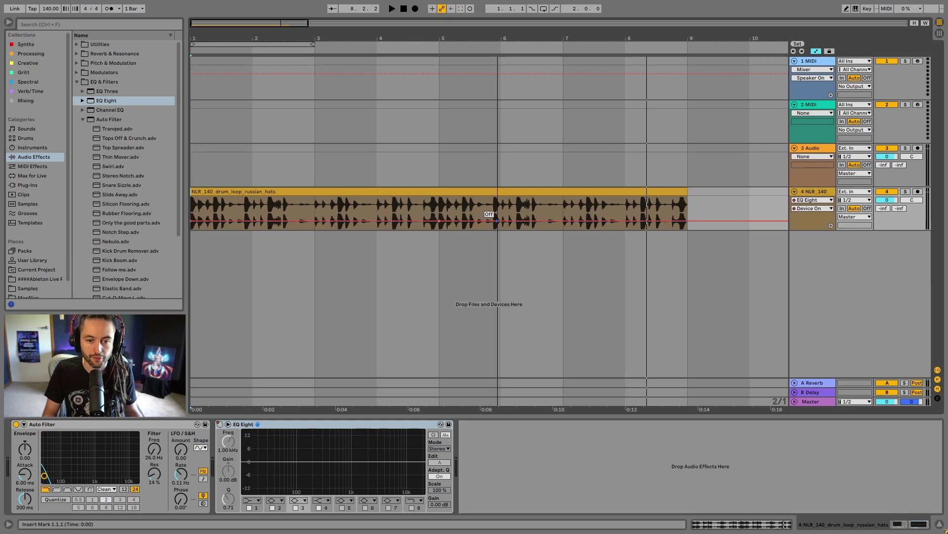
drag(440, 222, 442, 206)
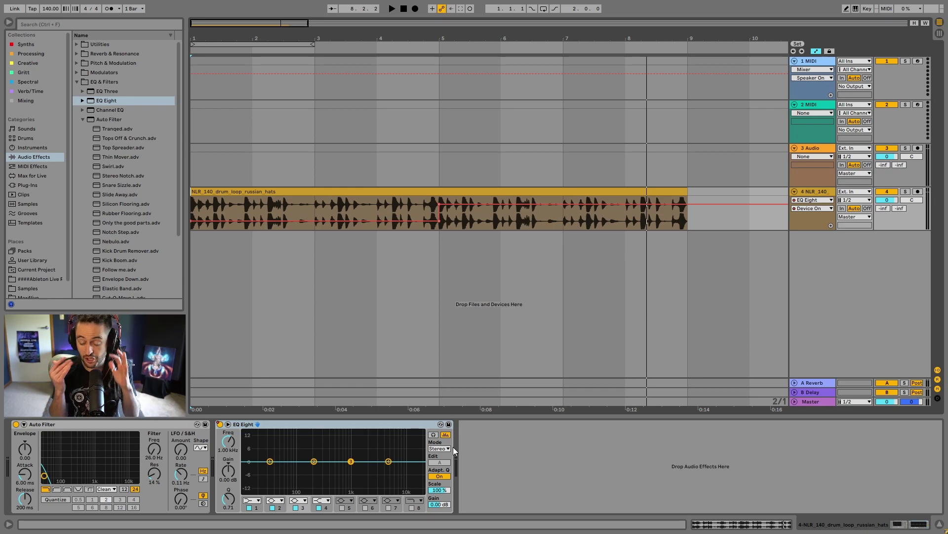
click(300, 193)
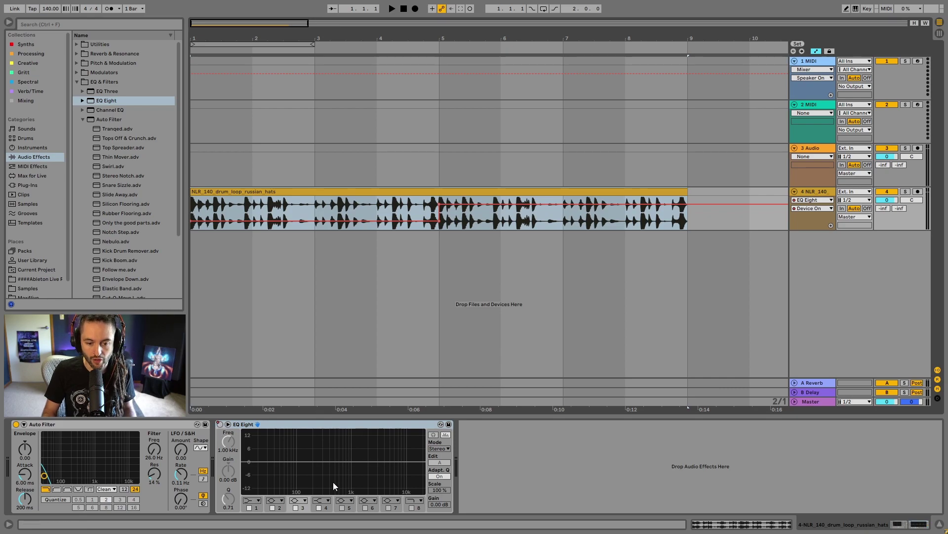
key(space)
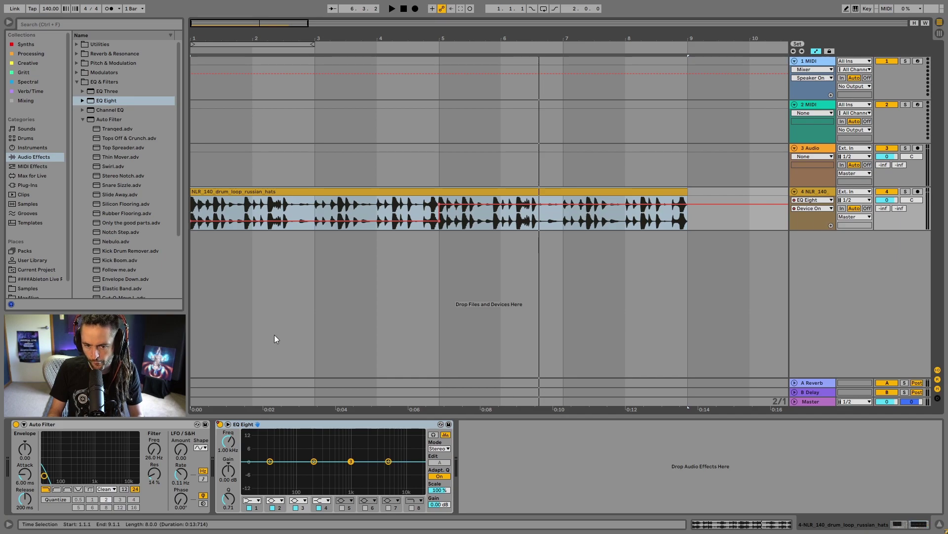
Show Auto Filter's frequency automation and EQ Eight's Device On automation in turn, starting from the device controls themselves.
click(46, 425)
click(152, 456)
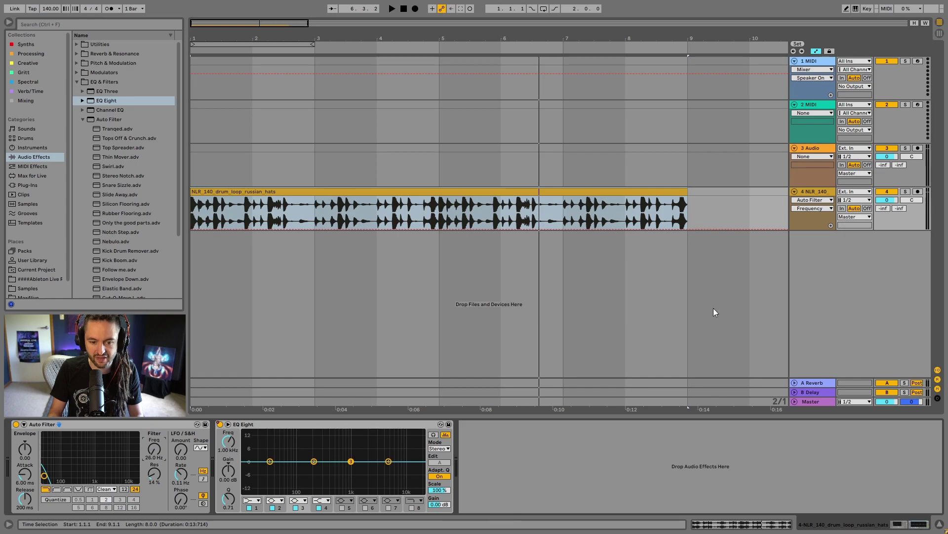
right_click(220, 426)
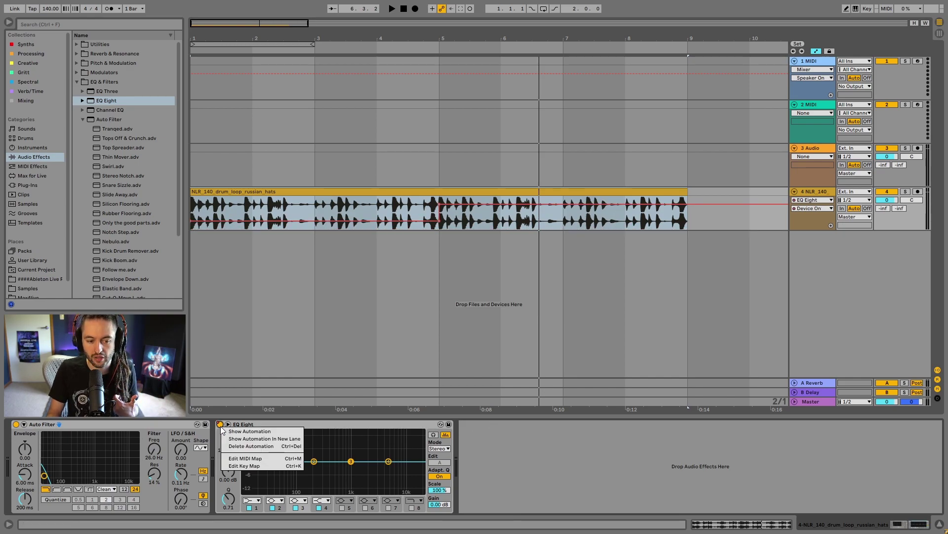
click(240, 430)
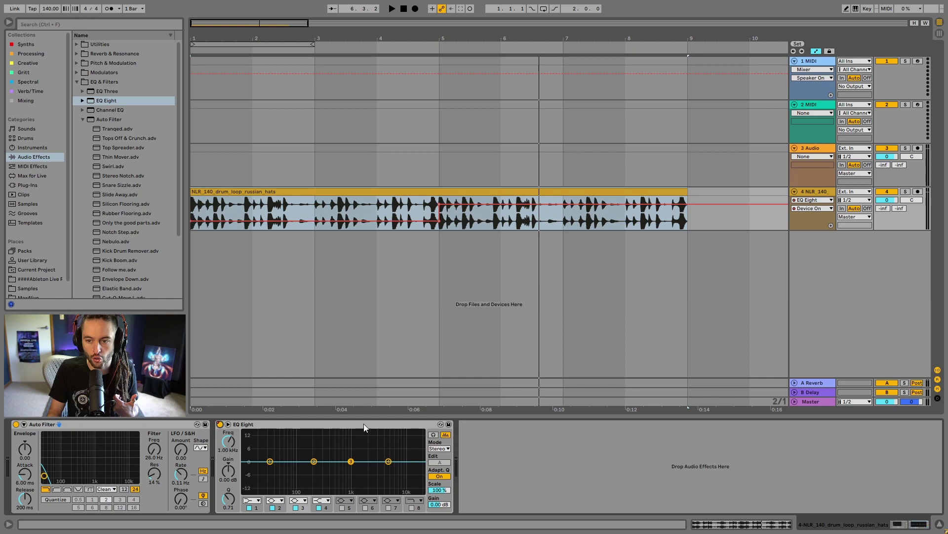
Give EQ Eight's Device On and Auto Filter's Frequency their own separate automation lanes below the drum loop track.
click(831, 226)
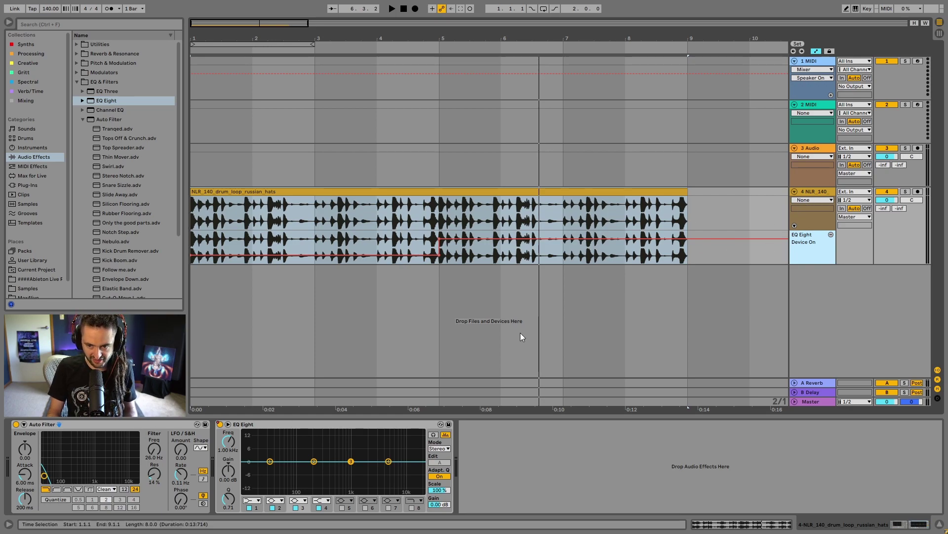
right_click(155, 450)
click(618, 489)
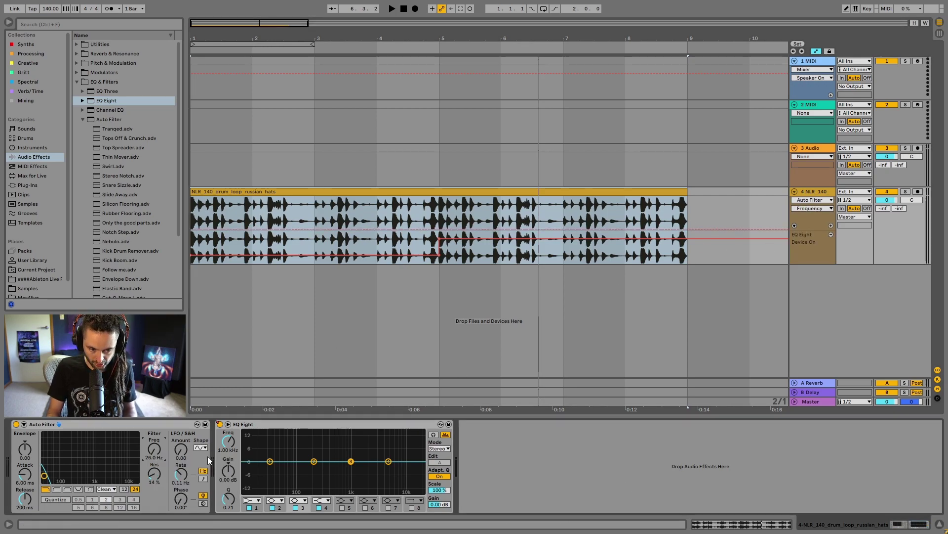
click(814, 200)
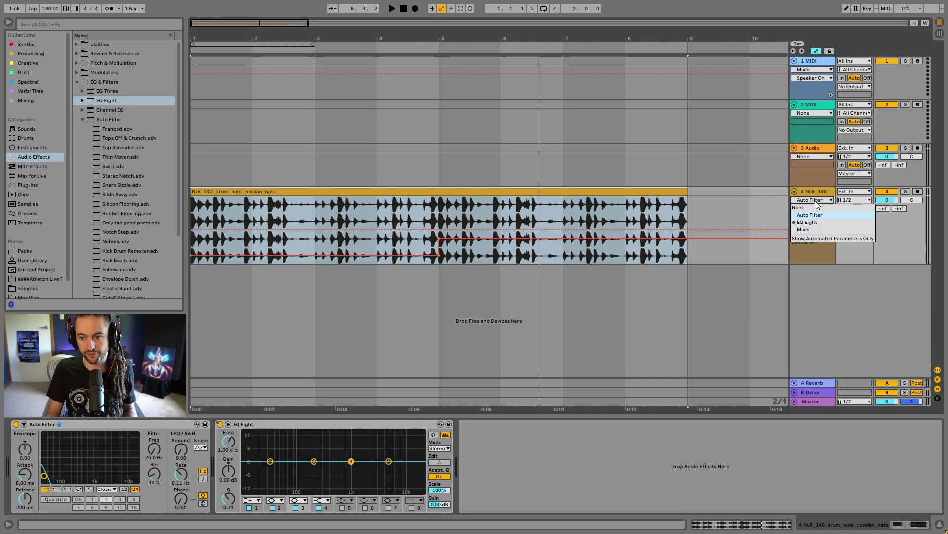
click(816, 208)
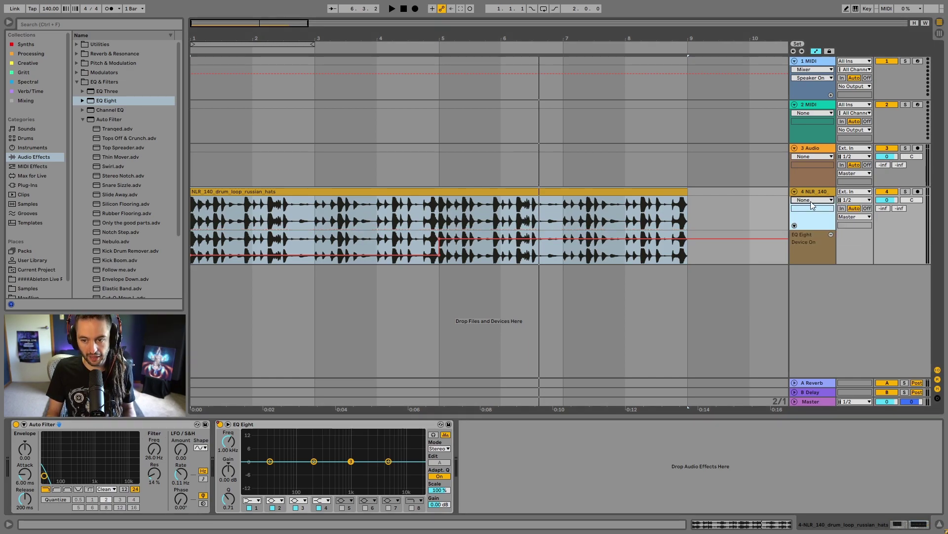
click(811, 202)
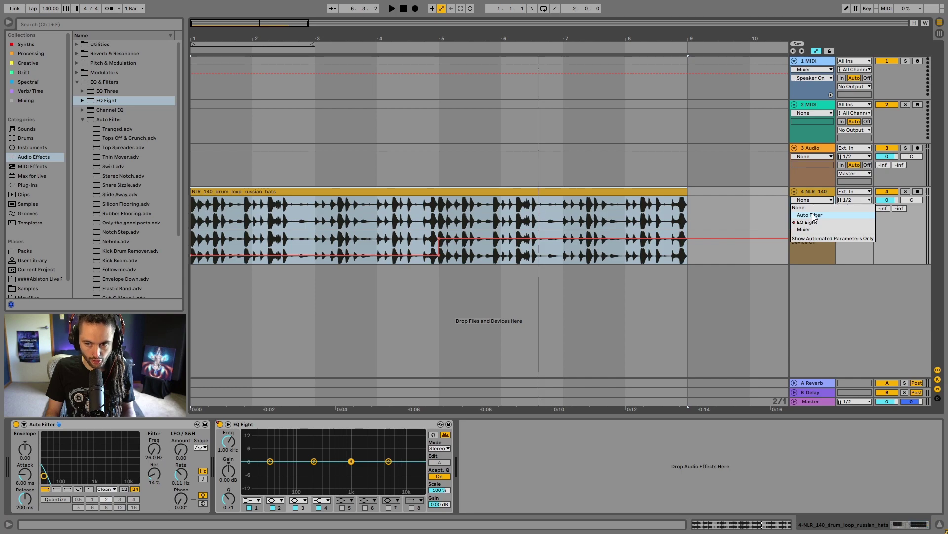
click(812, 215)
click(812, 209)
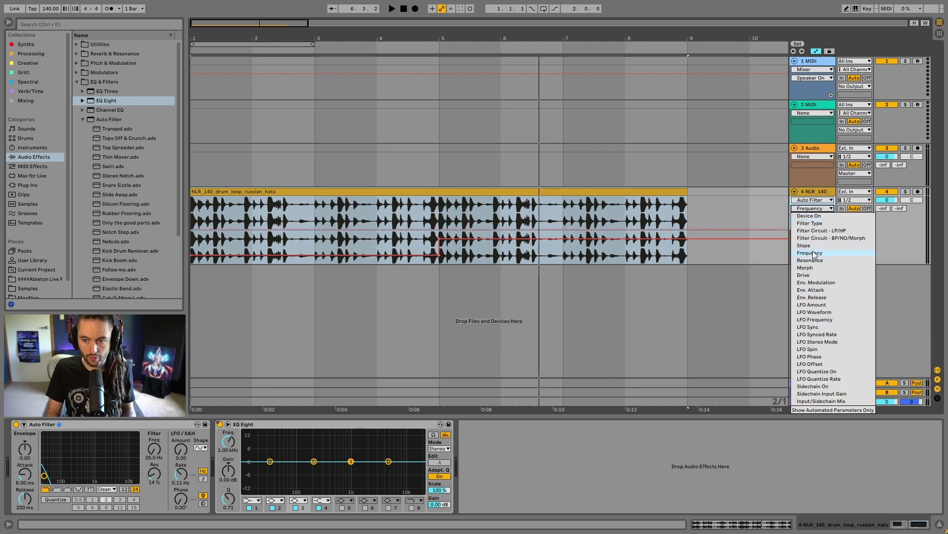
click(814, 253)
click(830, 226)
click(831, 226)
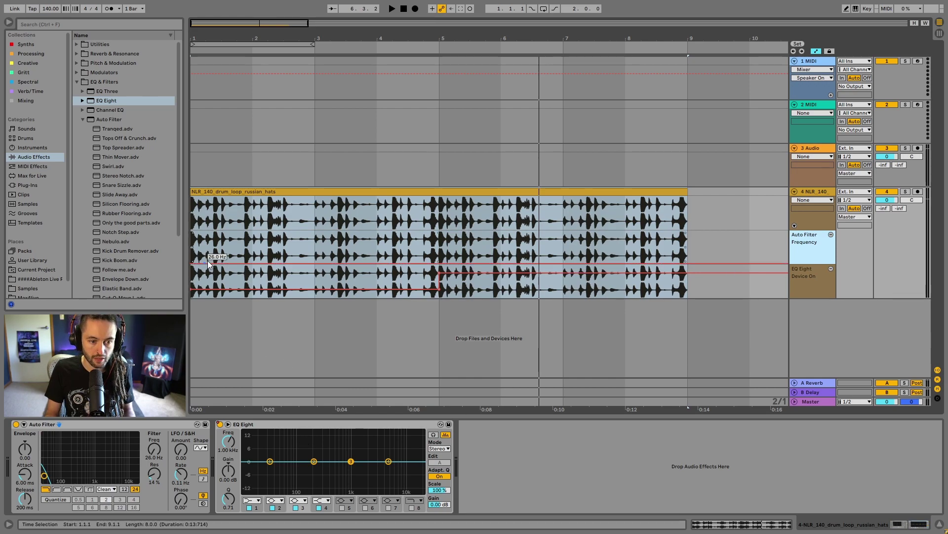
Automate Auto Filter's frequency from 26.0 Hz at bar 1 up to 19.9 kHz at bar 9, and play the loop.
click(228, 265)
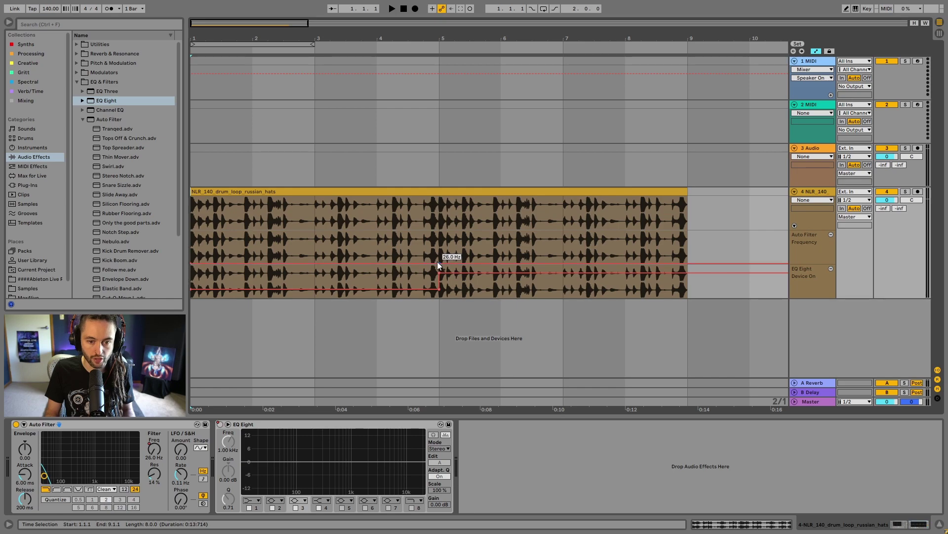
drag(677, 263, 673, 231)
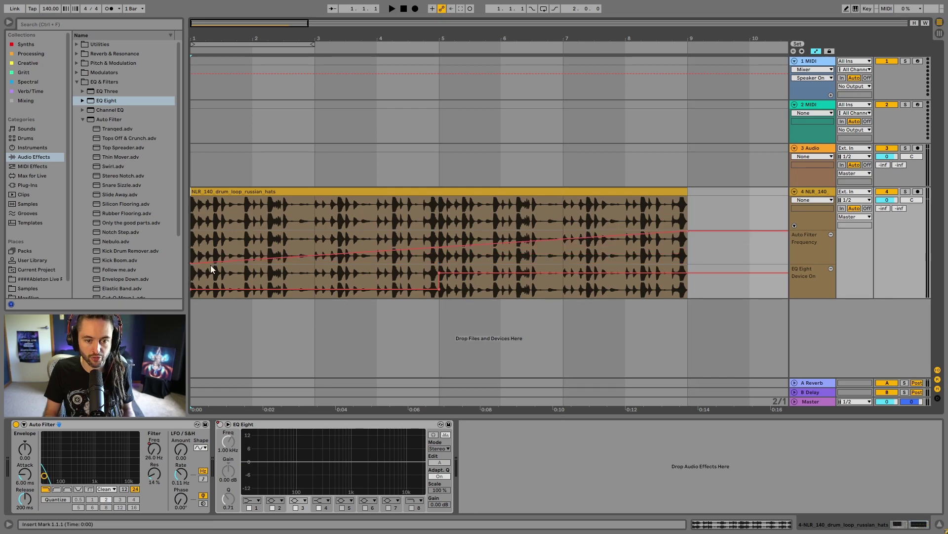
click(468, 194)
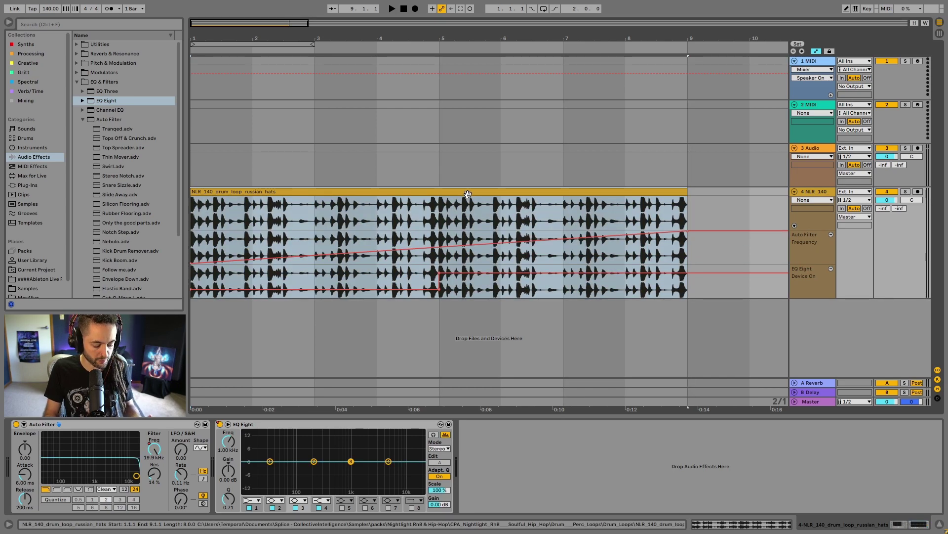
key(space)
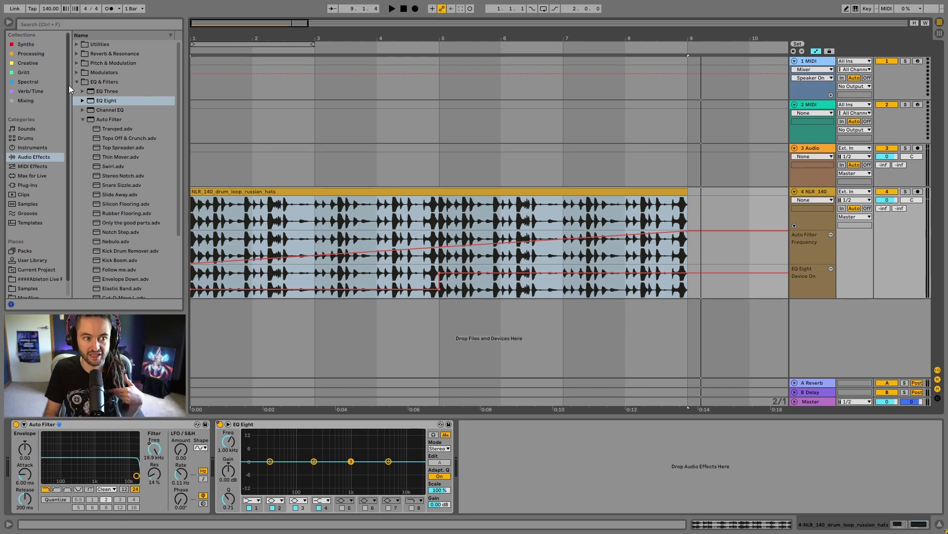
Show the automation of Auto Filter's LFO Frequency and Resonance on the main drum loop track.
right_click(187, 450)
right_click(177, 476)
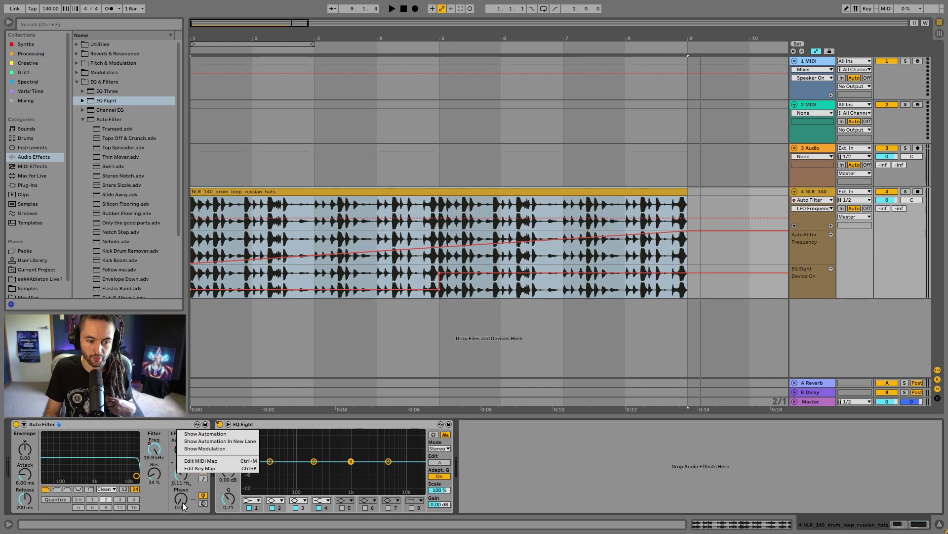
right_click(154, 475)
click(601, 482)
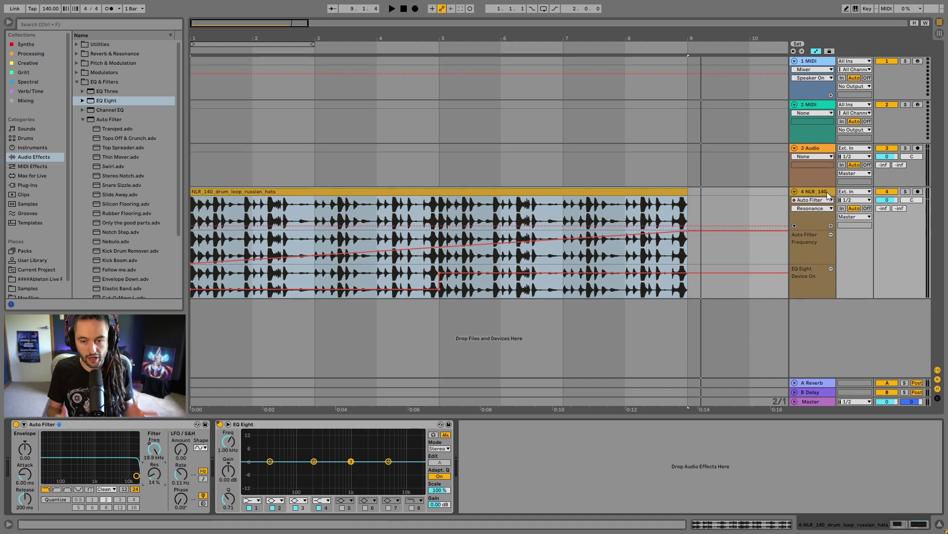
Turn automation mode off and create a MIDI clip from bar 1 to 9 on track 2 with one full-length C3 note.
click(816, 50)
drag(687, 107, 185, 126)
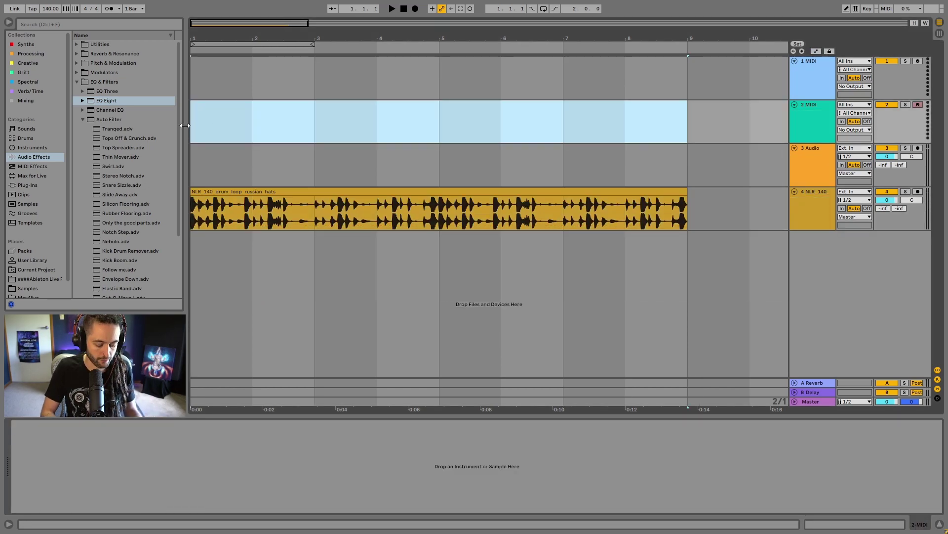
key(ctrl+shift+m)
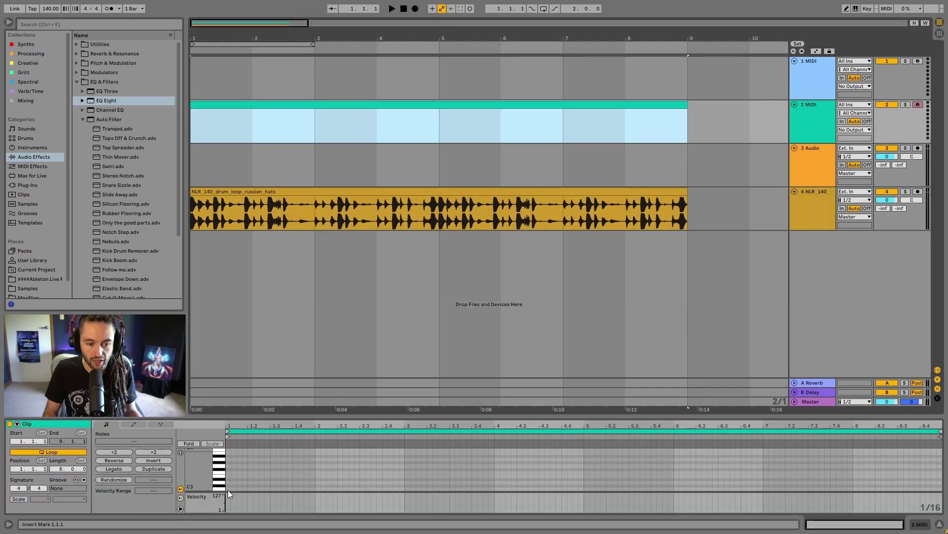
drag(228, 490, 941, 473)
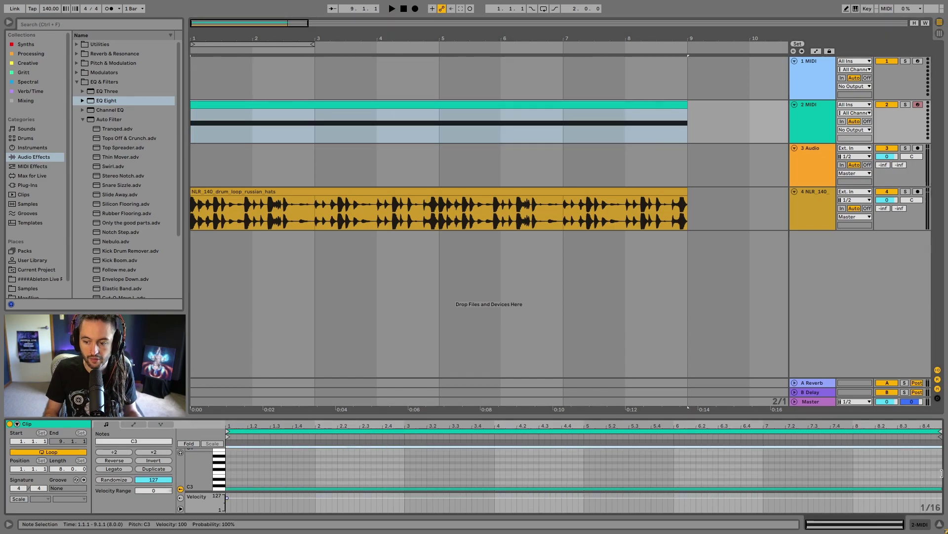
Load the E-Piano Basic preset from Electric's Piano & Keys instruments onto MIDI track 2.
click(34, 149)
click(76, 64)
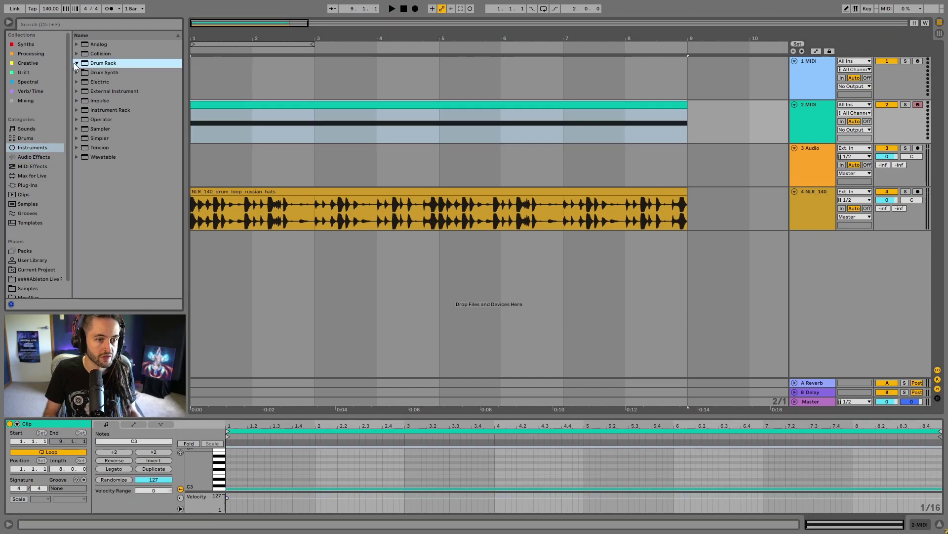
click(99, 82)
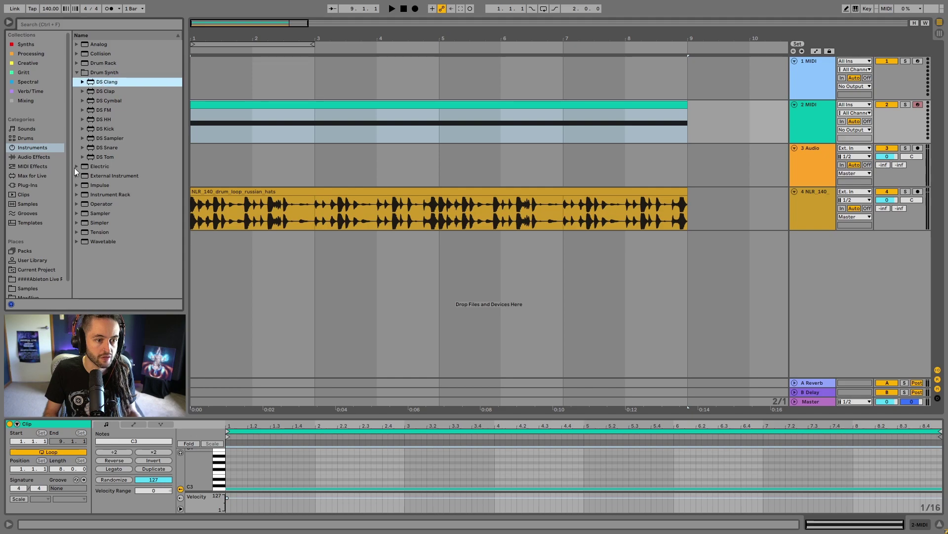
click(83, 100)
click(116, 110)
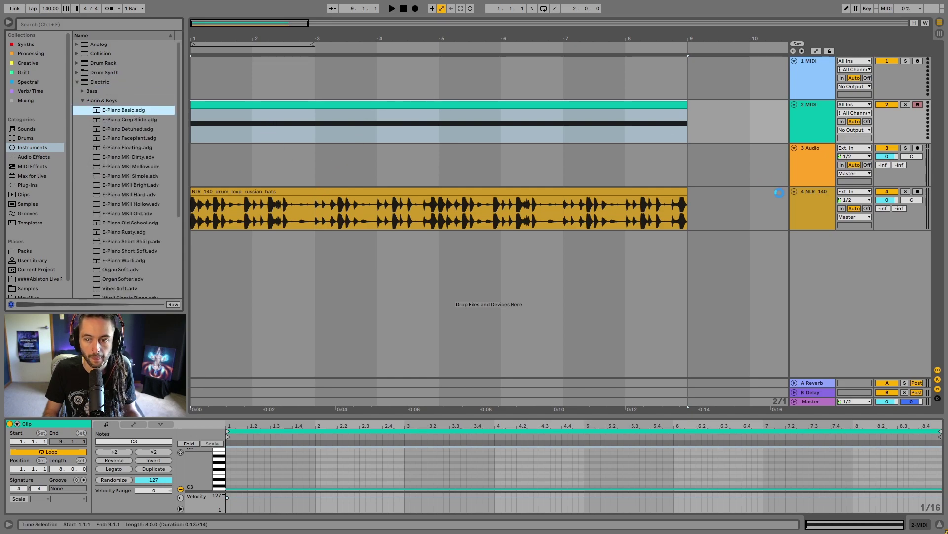
Search the audio effects for "auto" and add the default Auto Filter after the E-Piano Basic instrument.
click(34, 158)
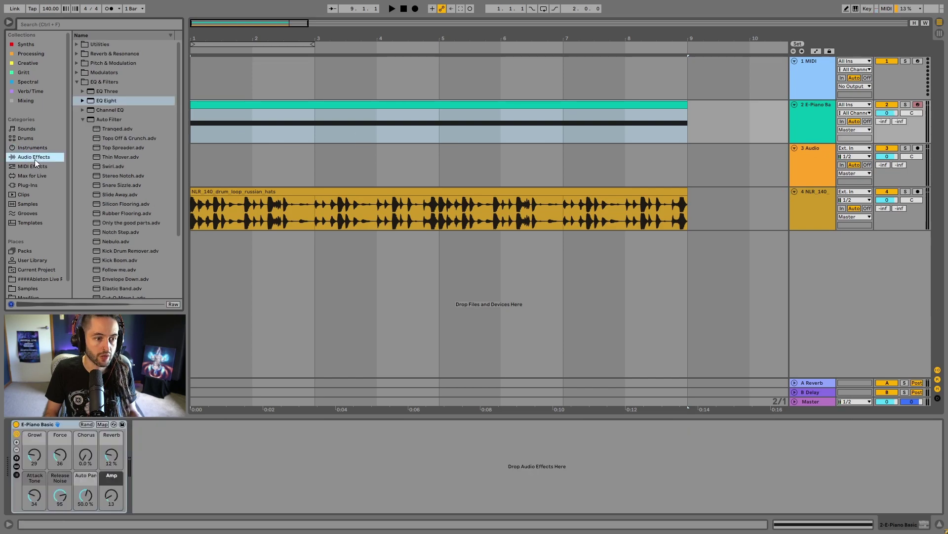
click(54, 25)
text(auto)
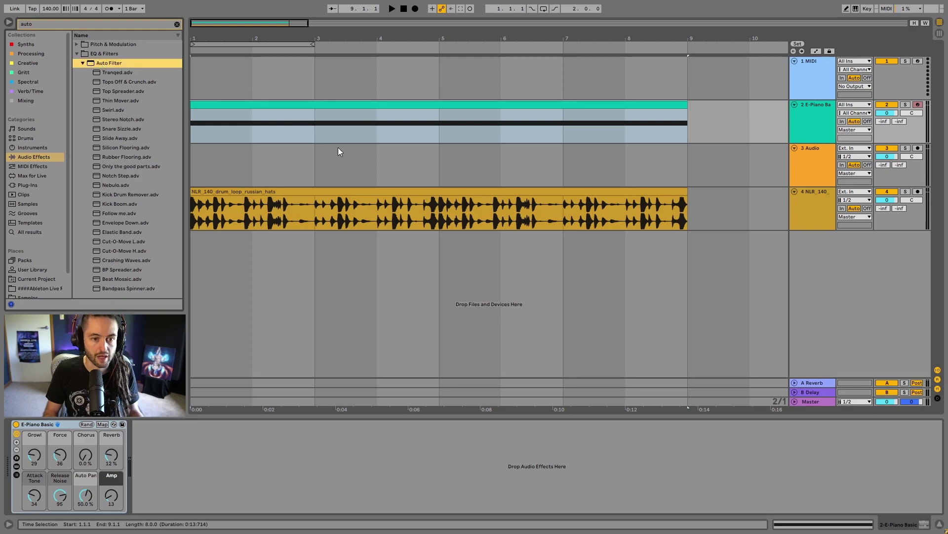
key(Return)
Solo the E-Piano track and briefly play its MIDI clip.
click(906, 104)
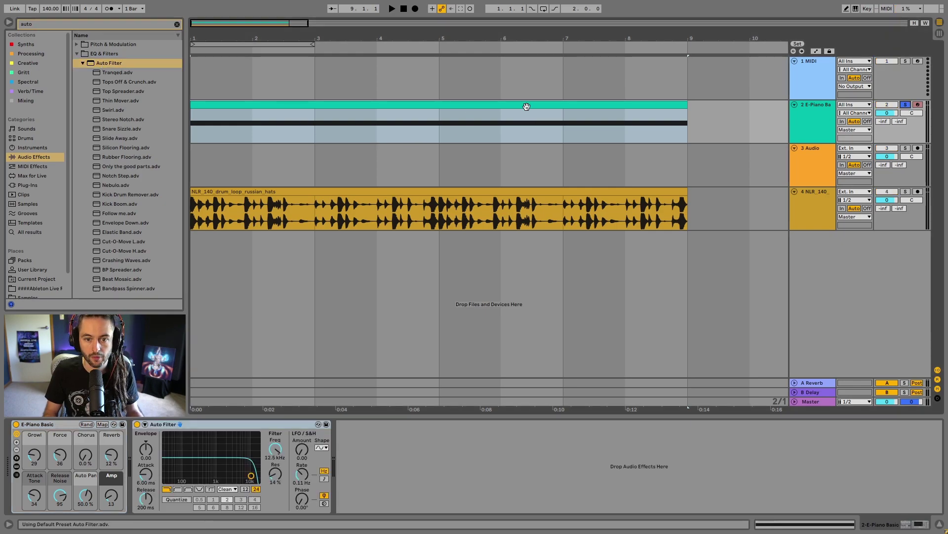
click(525, 106)
key(space)
key(space)
Automate the E-Piano track's Auto Filter Frequency from 12.5 kHz at bar 1 down to 26.0 Hz at bar 3, and play it.
right_click(273, 450)
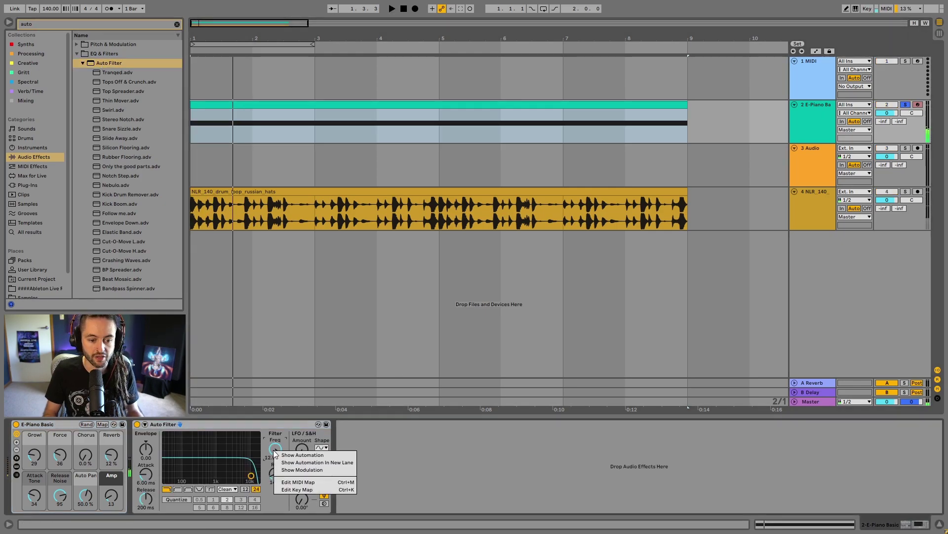
click(284, 455)
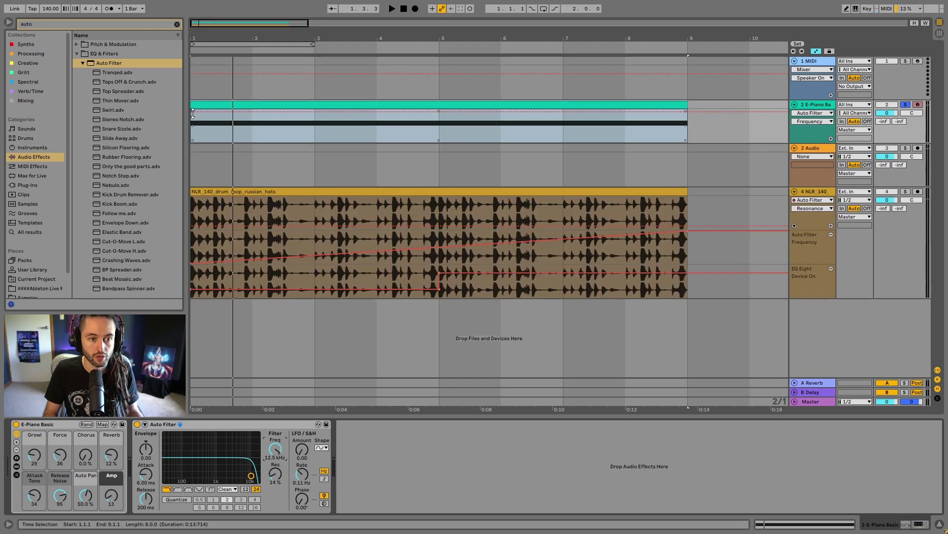
click(193, 121)
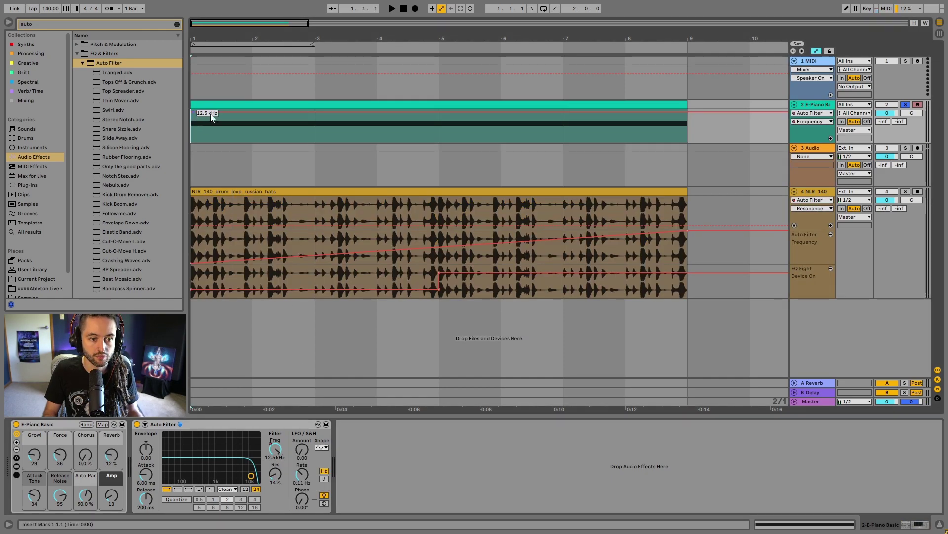
drag(315, 115, 315, 144)
key(space)
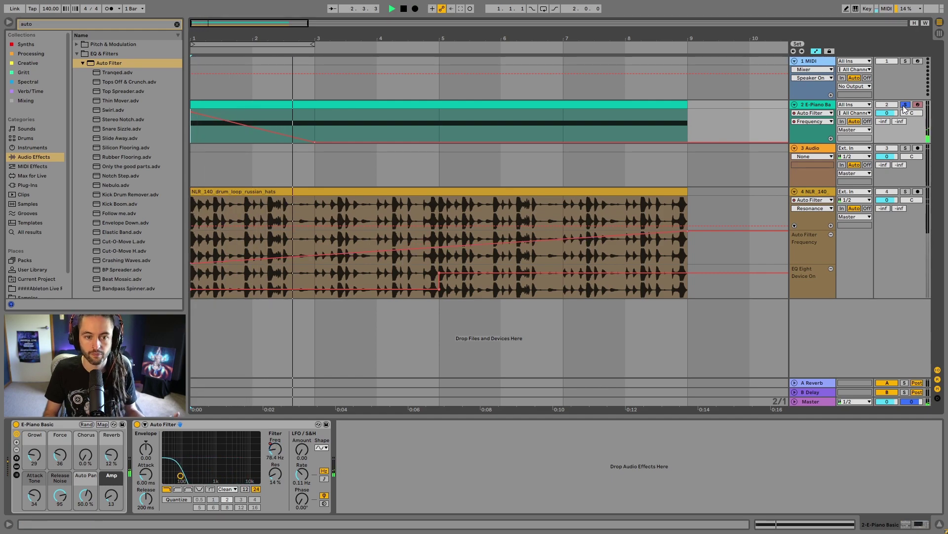
Move the E-Piano track's Auto Filter Frequency automation into its own lane, and switch automation mode off.
click(831, 138)
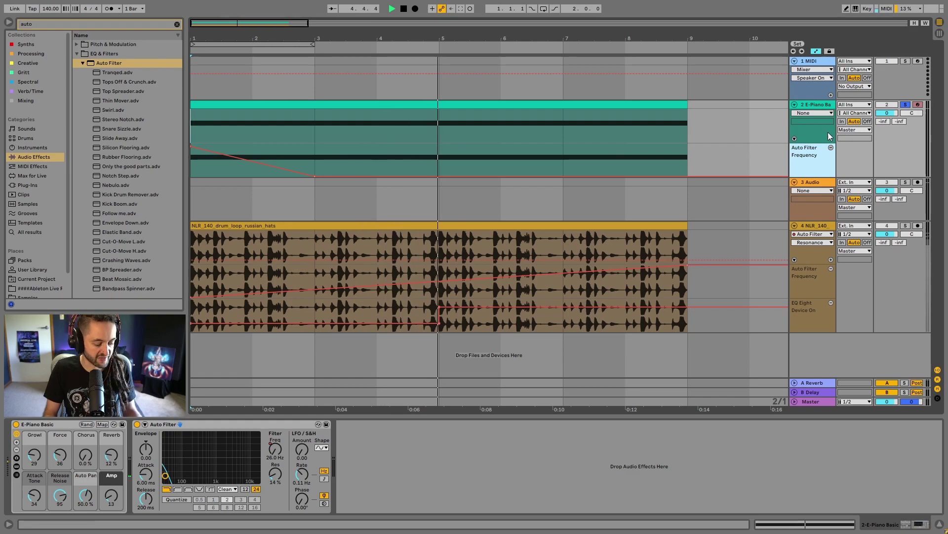
key(a)
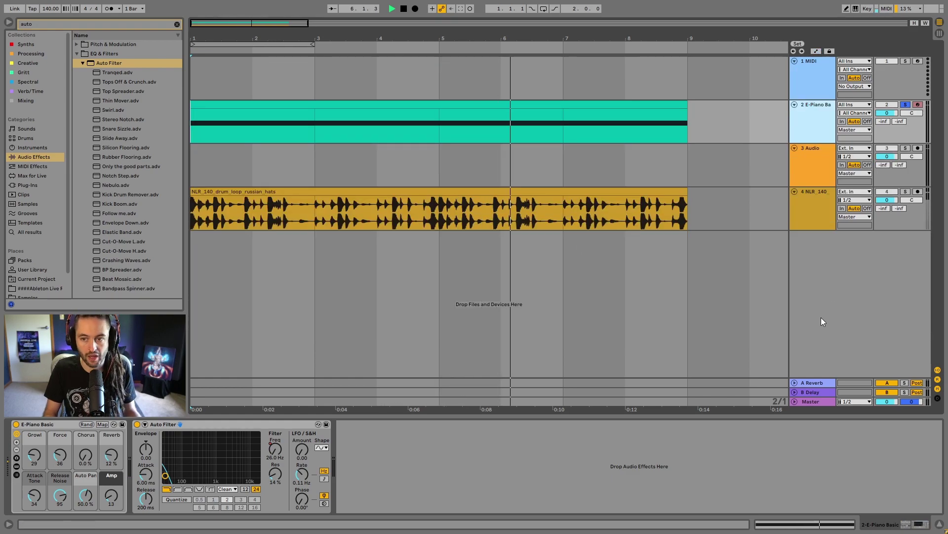
click(816, 51)
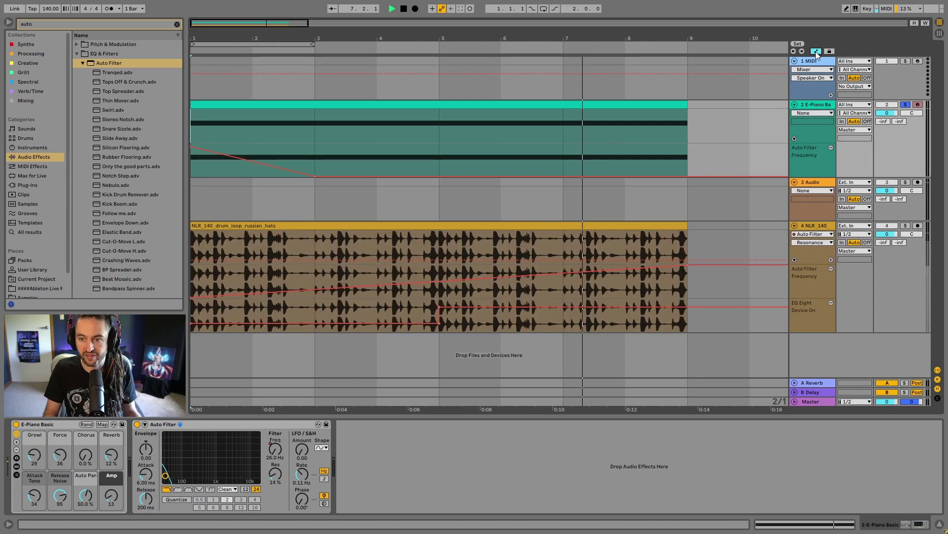
click(816, 51)
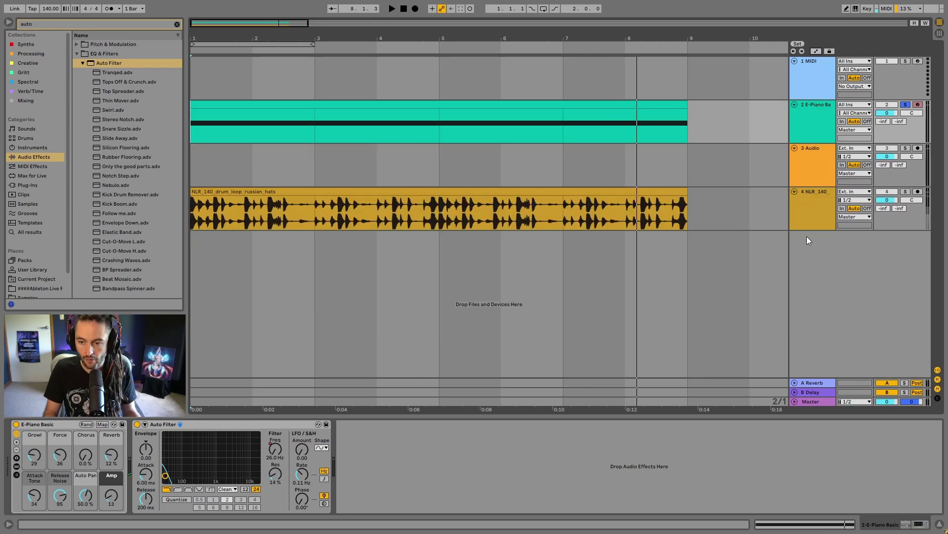
Solo the drum loop track instead of the E-Piano track and play it with automation mode turned on.
click(813, 215)
click(905, 191)
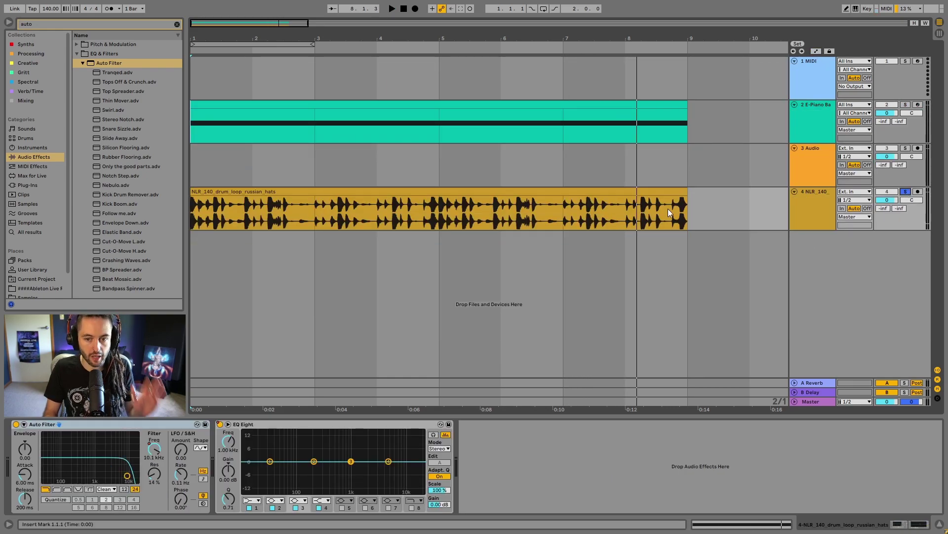
key(space)
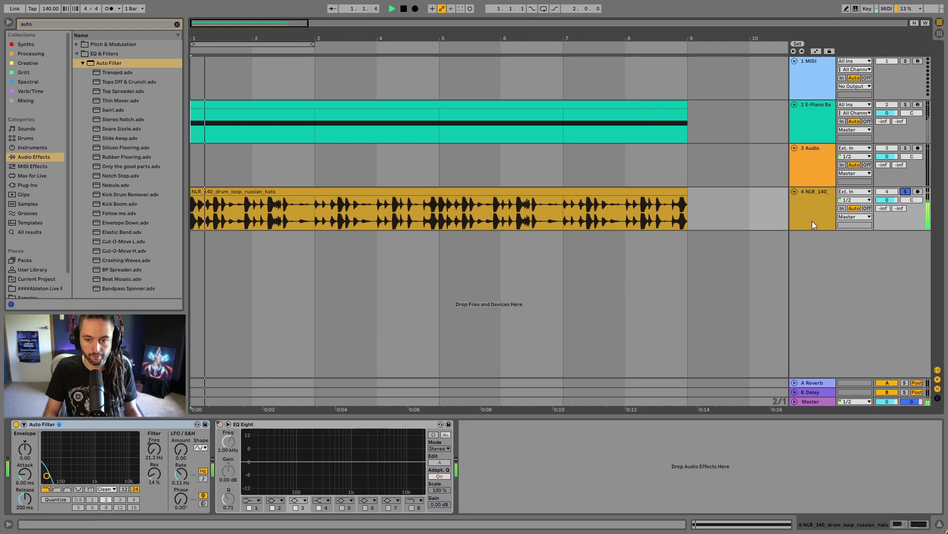
click(795, 192)
click(794, 192)
click(816, 51)
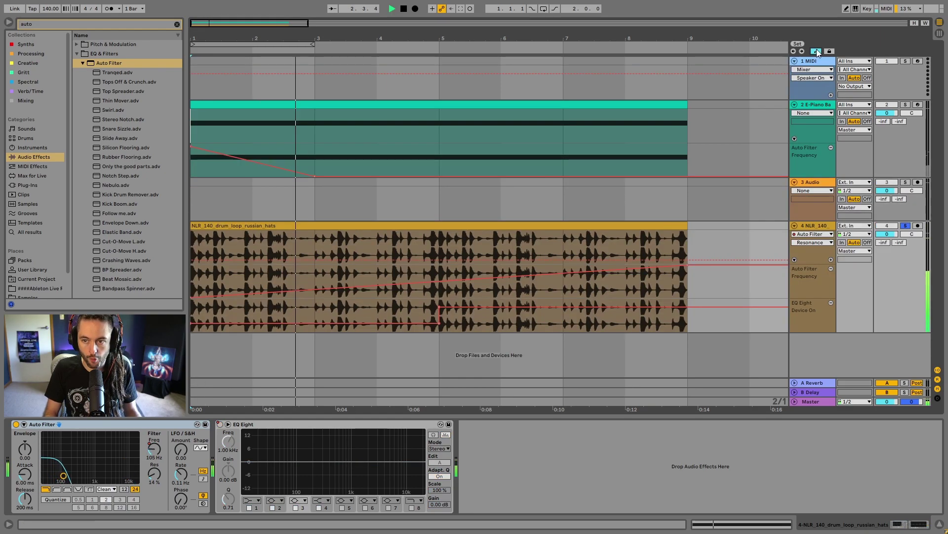
Remove the separate automation lanes below the drum loop track and delete its Auto Filter Frequency automation.
click(831, 269)
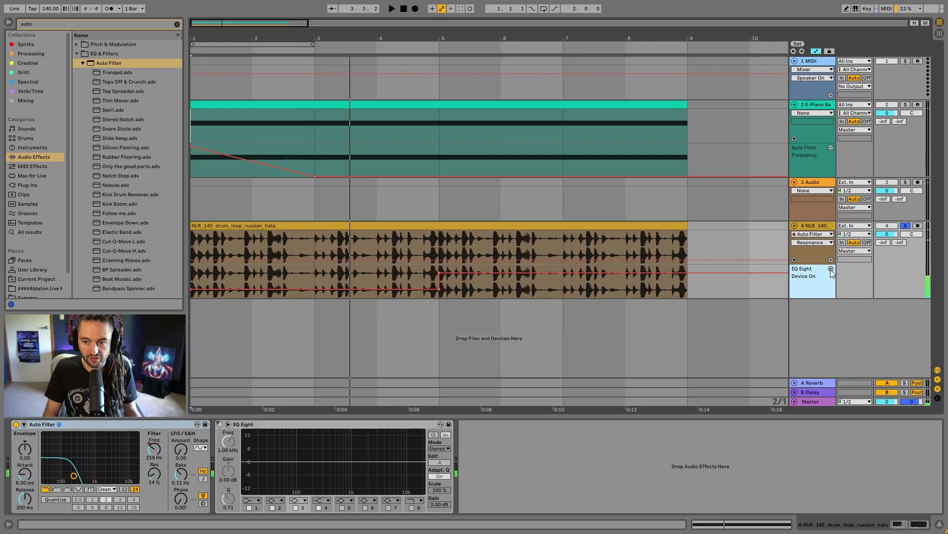
click(831, 269)
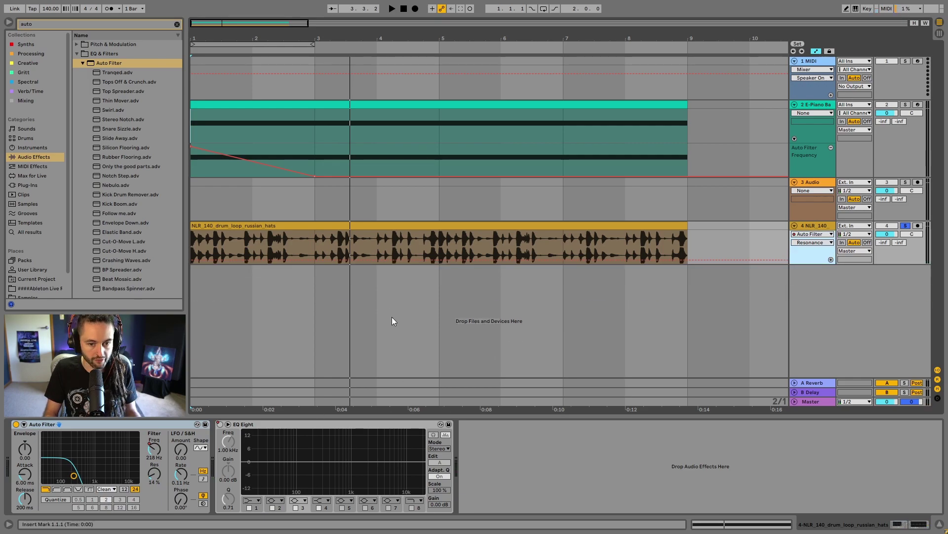
right_click(158, 452)
click(159, 459)
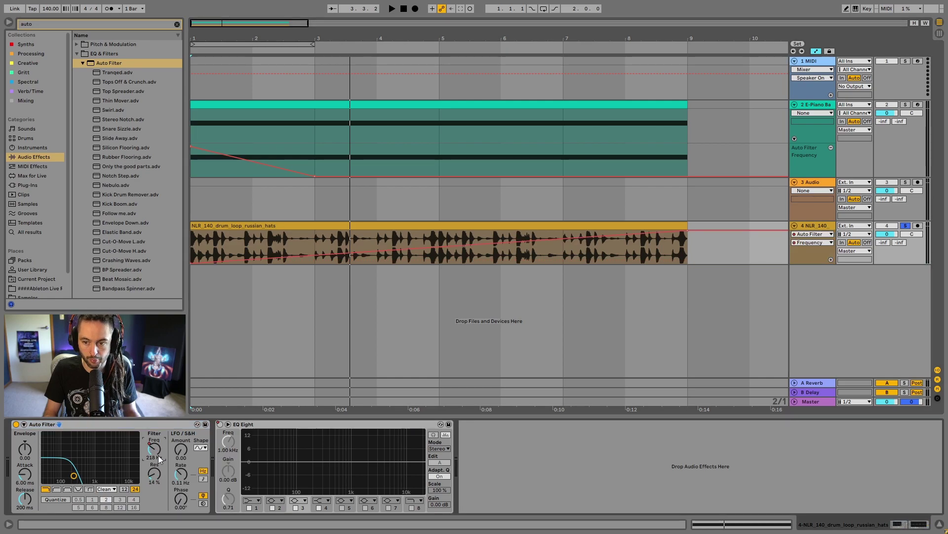
click(831, 259)
click(831, 268)
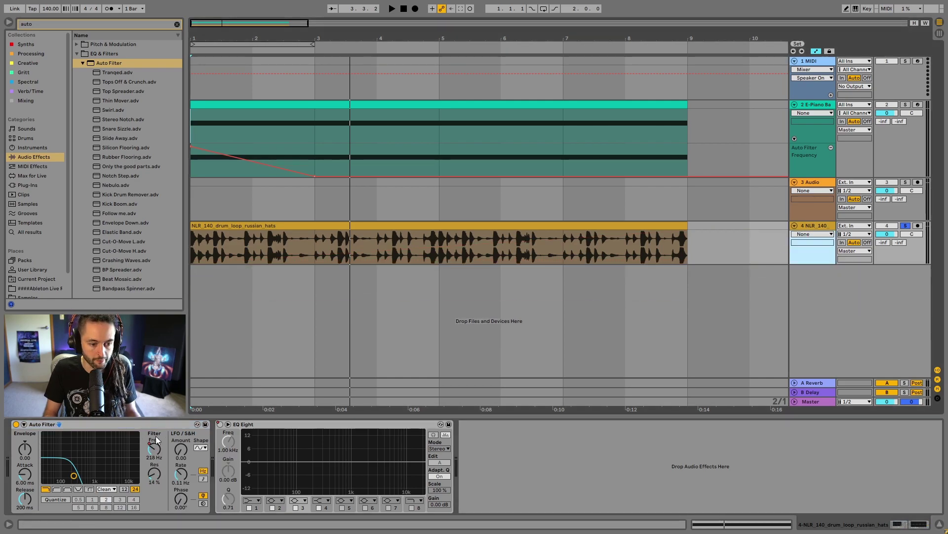
right_click(157, 452)
click(186, 485)
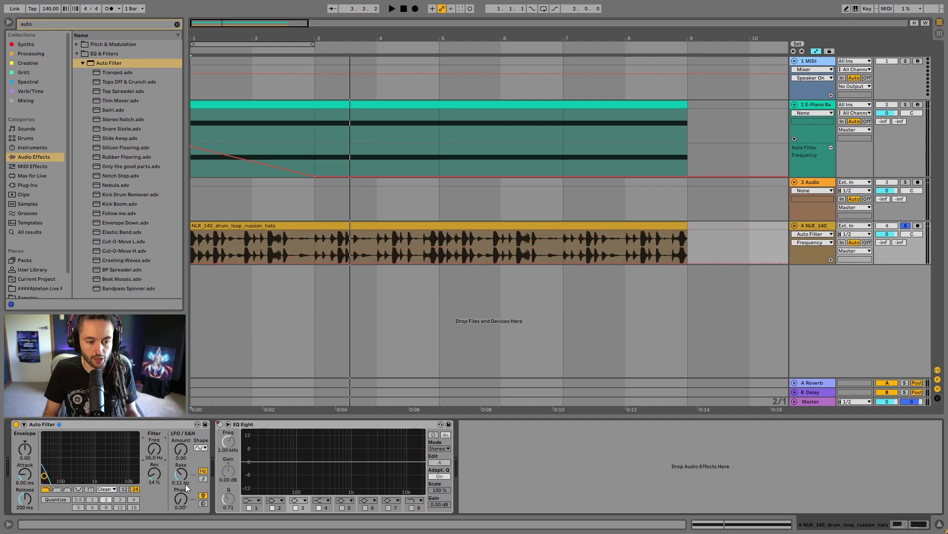
Delete EQ Eight's Device On automation and remove EQ Eight from the drum loop track.
right_click(219, 425)
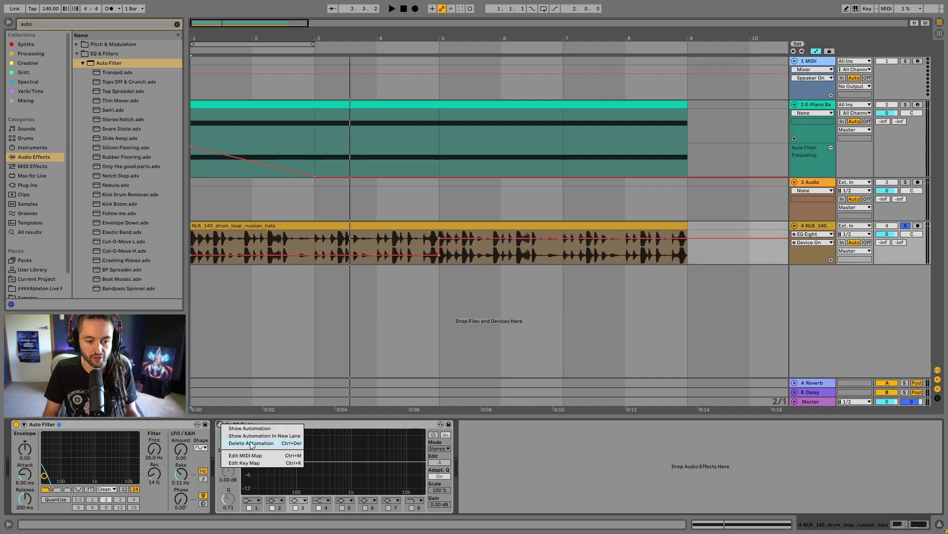
click(251, 443)
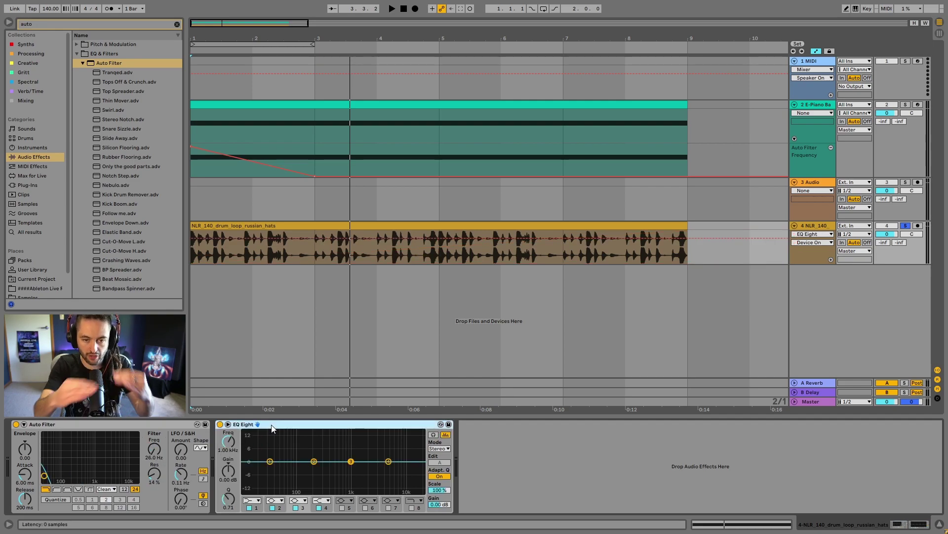
key(Delete)
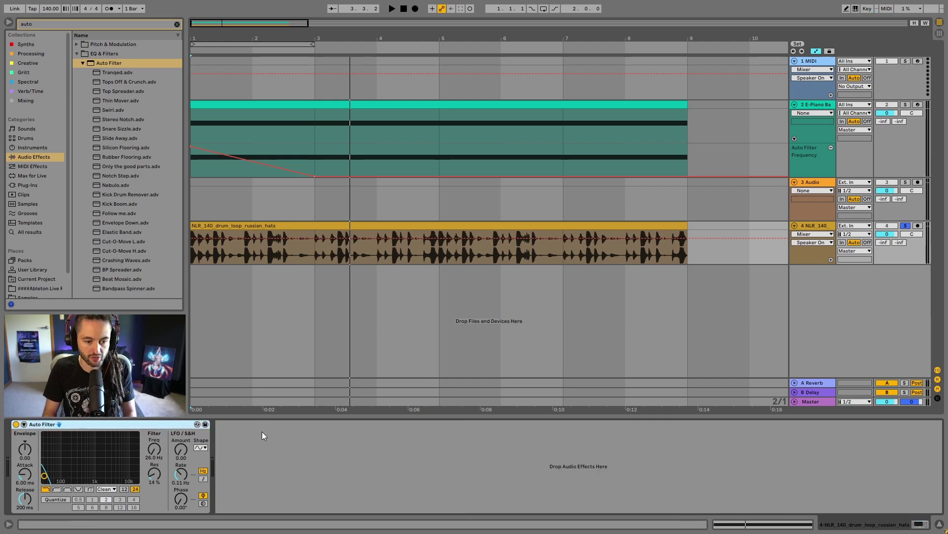
Select the drum loop clip and play it through the remaining Auto Filter.
click(363, 226)
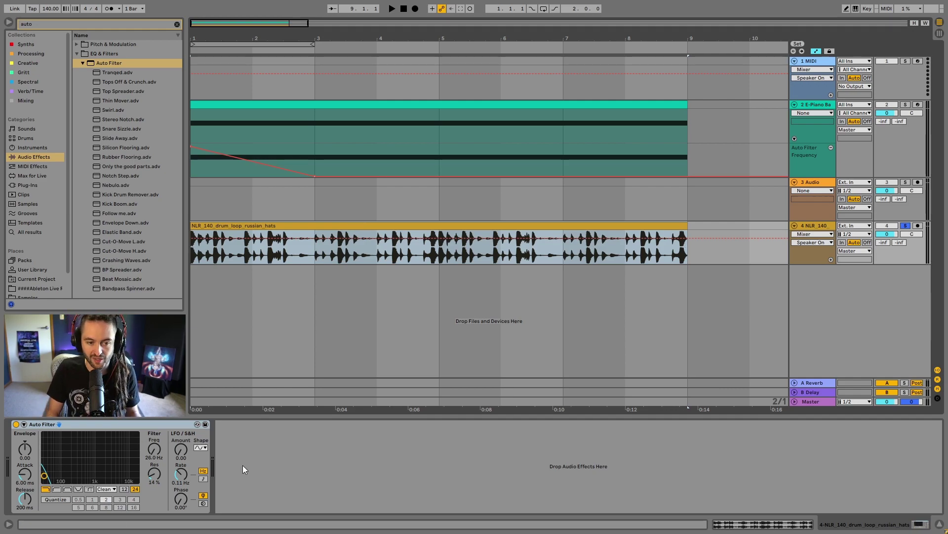
key(space)
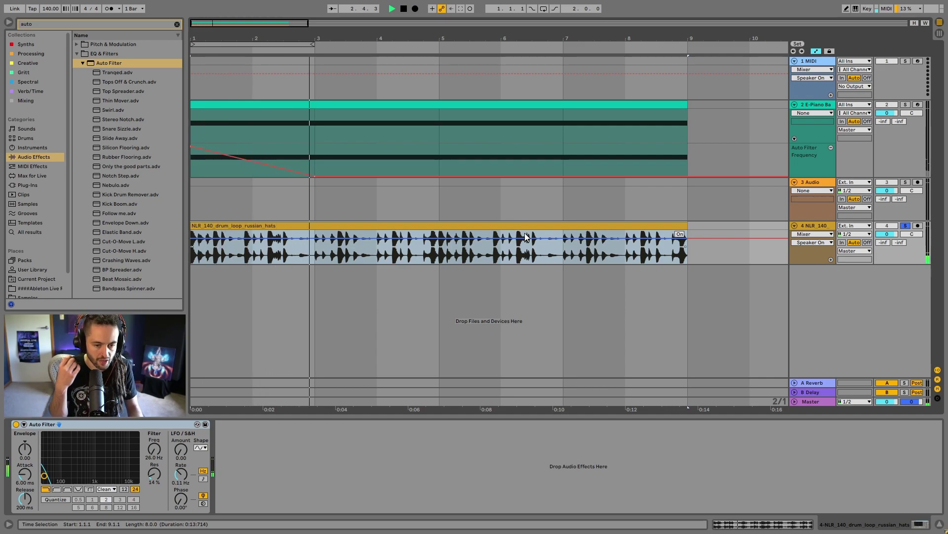
key(space)
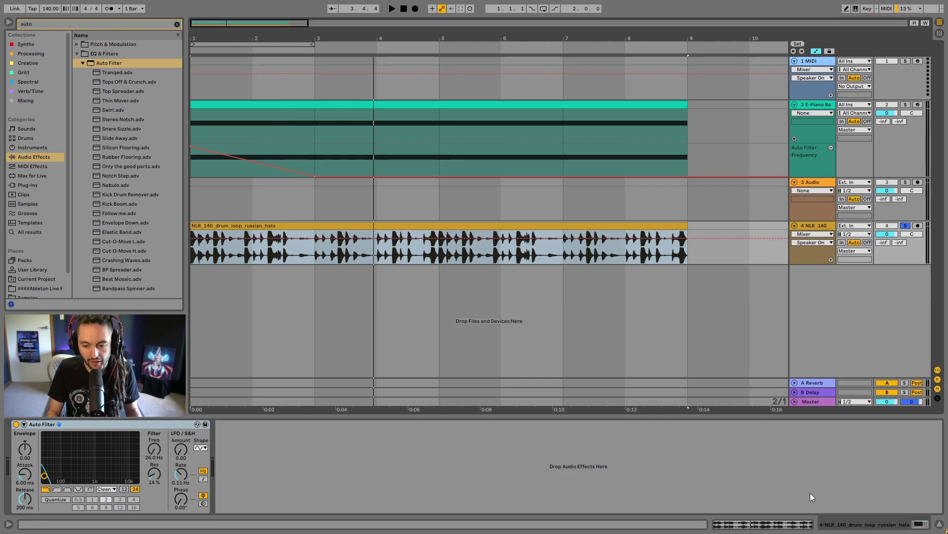
Open the drum loop clip's envelopes and examine the available devices and the Mixer's parameters.
click(778, 525)
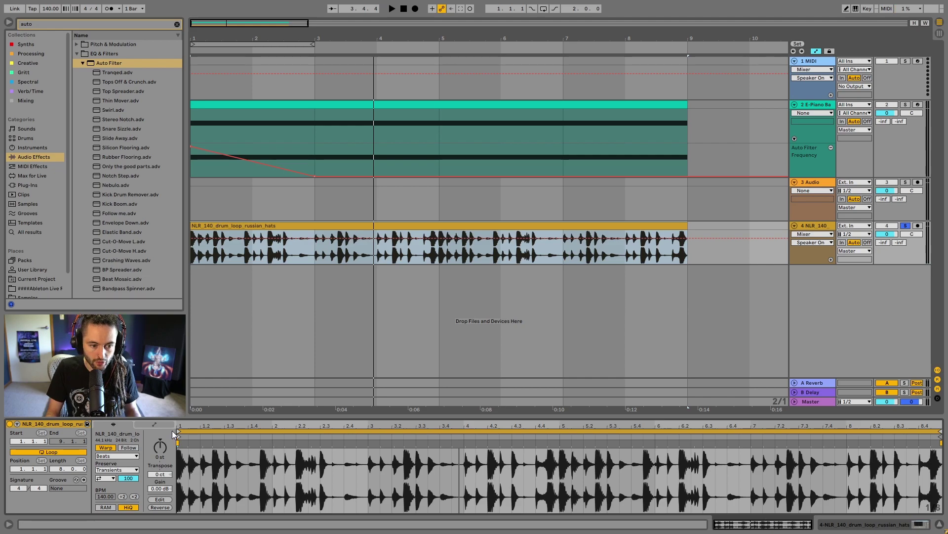
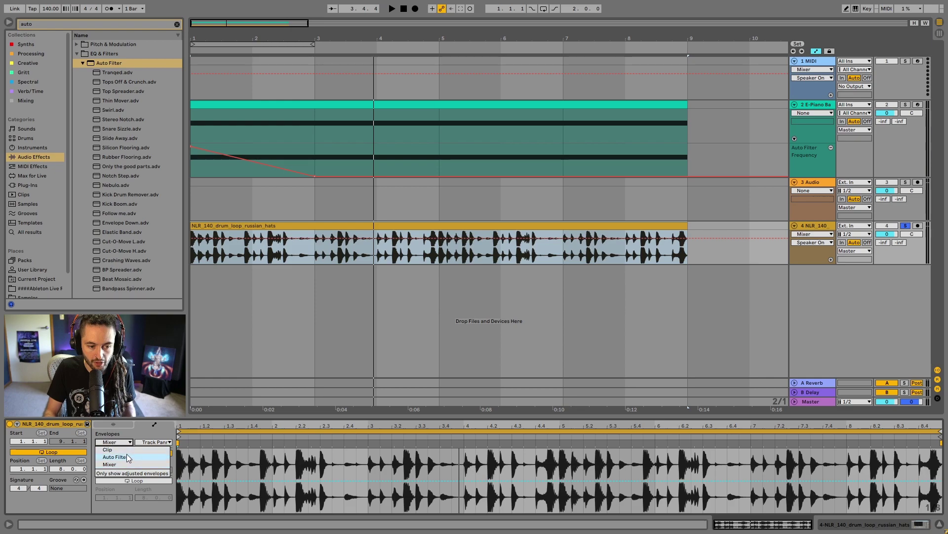
click(118, 444)
click(114, 463)
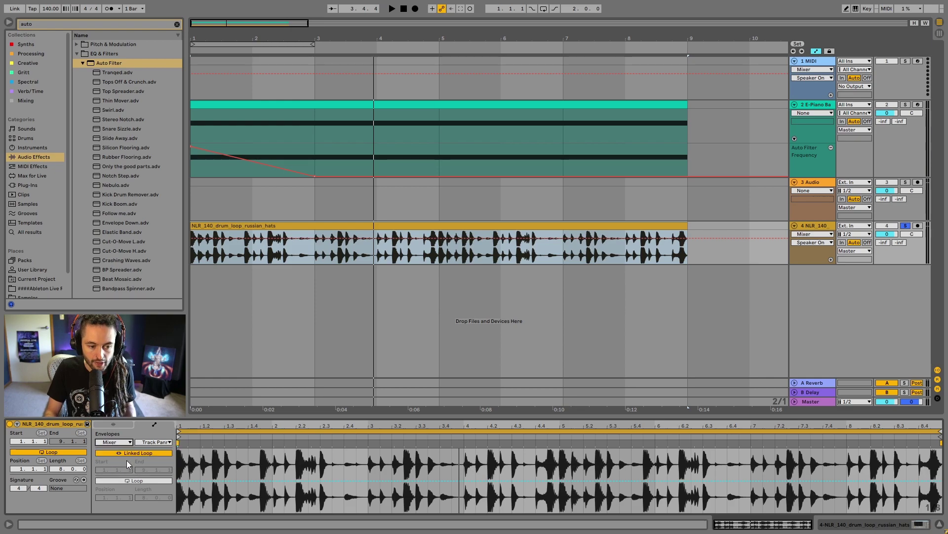
click(154, 442)
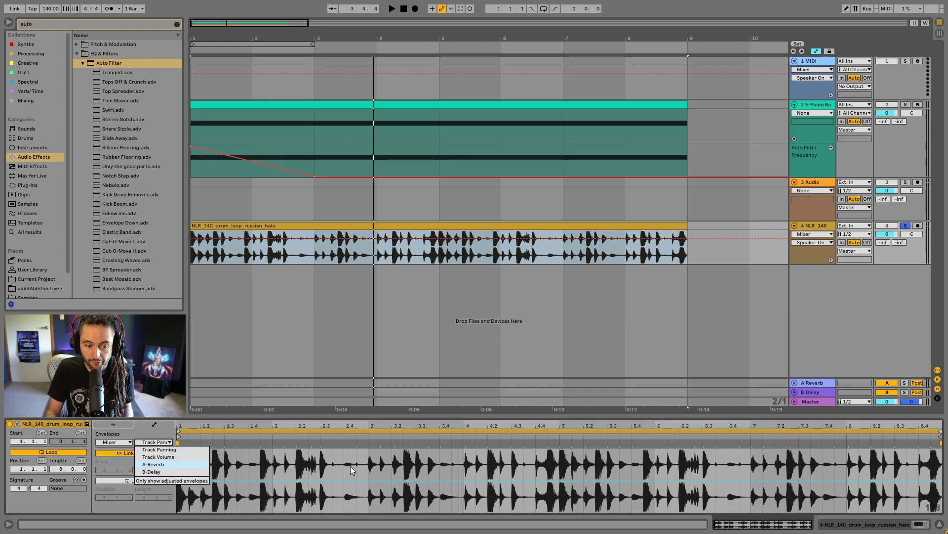
click(114, 443)
click(113, 443)
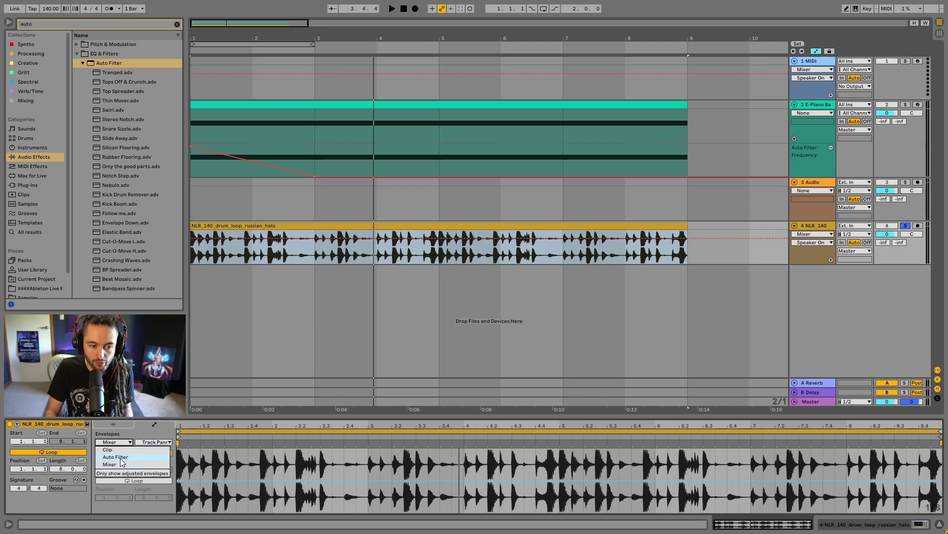
Show the Auto Filter Frequency envelope for the drum loop clip.
click(120, 458)
click(168, 443)
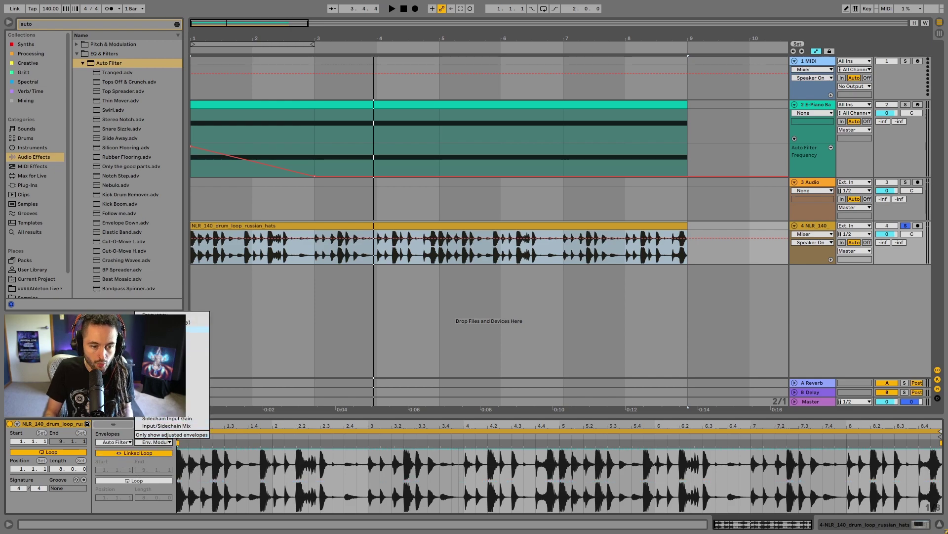
click(167, 322)
click(158, 442)
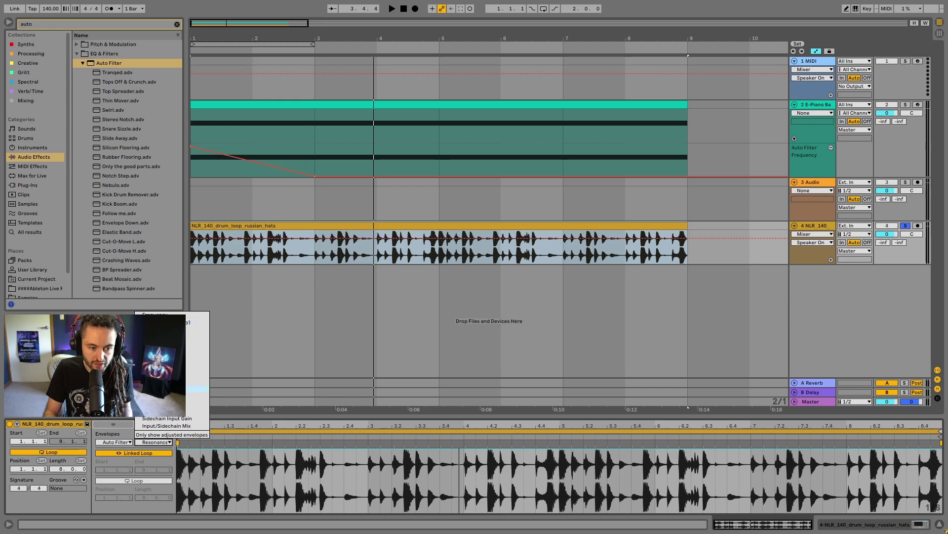
click(155, 314)
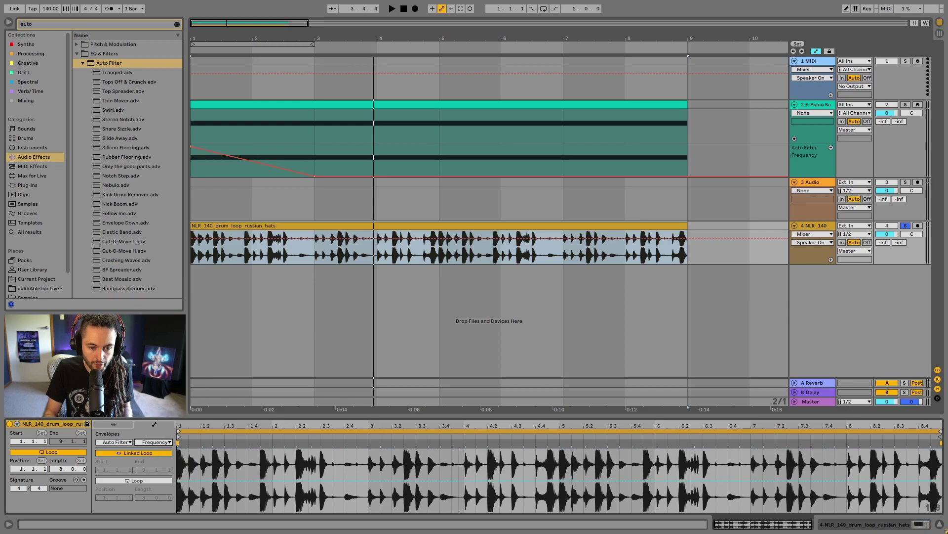
Shape the Frequency envelope from 0% at the start to 50% shortly after bar 5, falling to -50% at the clip's end, and play it.
click(178, 480)
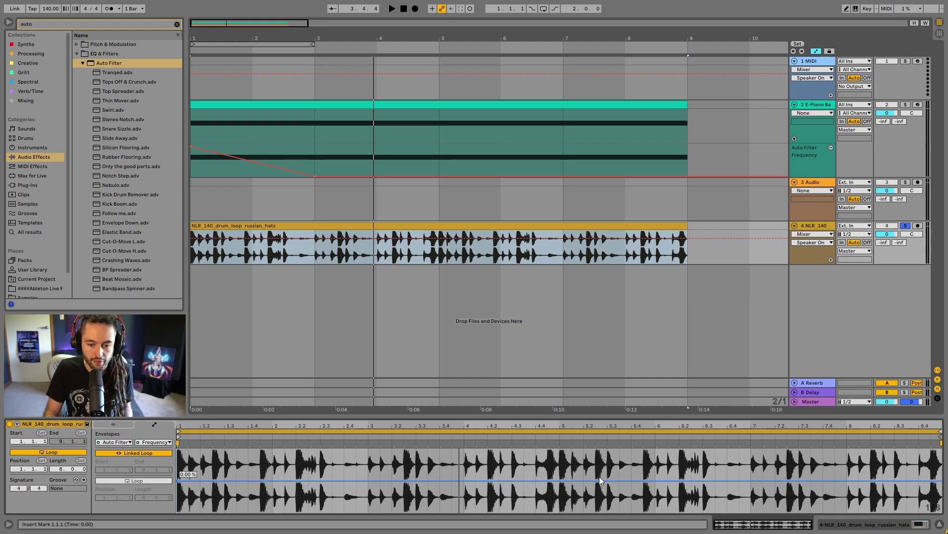
drag(597, 478, 595, 449)
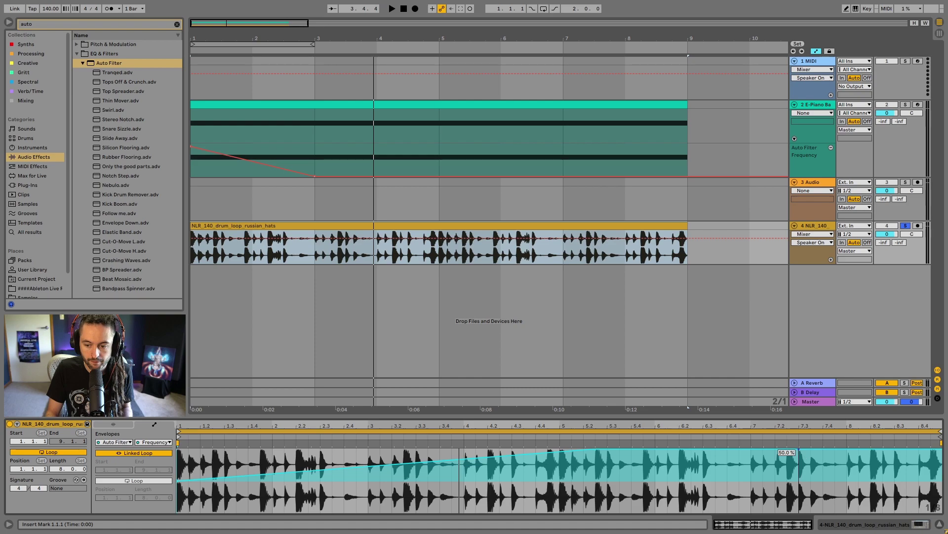
drag(799, 452, 859, 506)
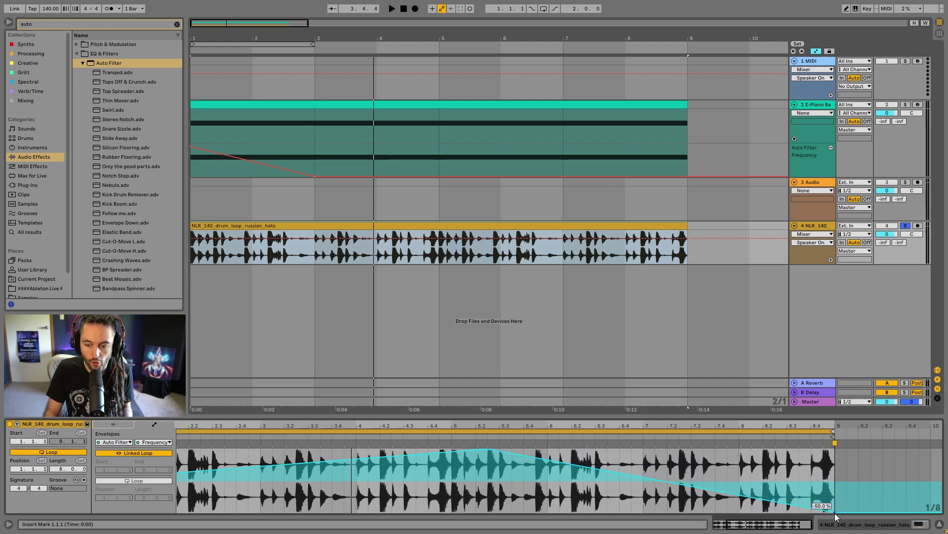
key(space)
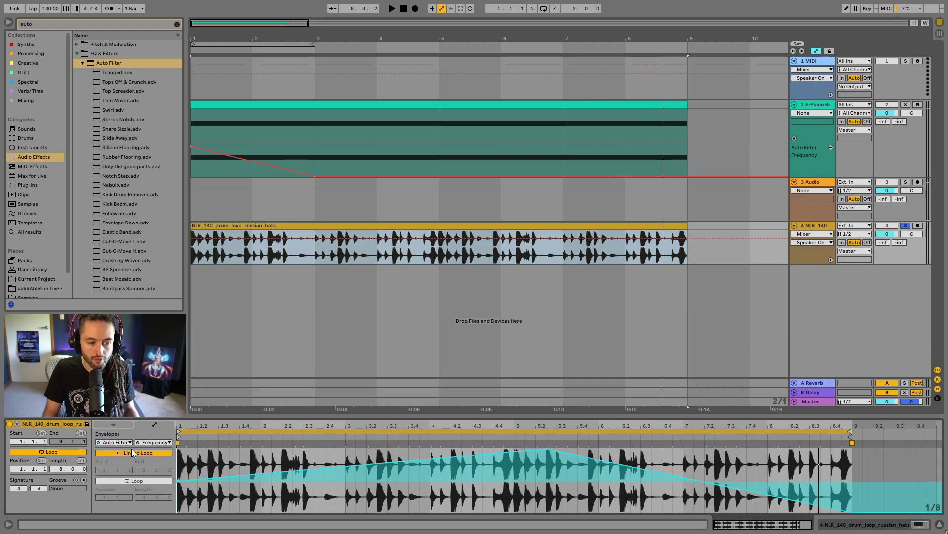
Examine the clip envelope's device and parameter choices, keeping Auto Filter Frequency selected.
click(115, 442)
click(113, 457)
click(154, 442)
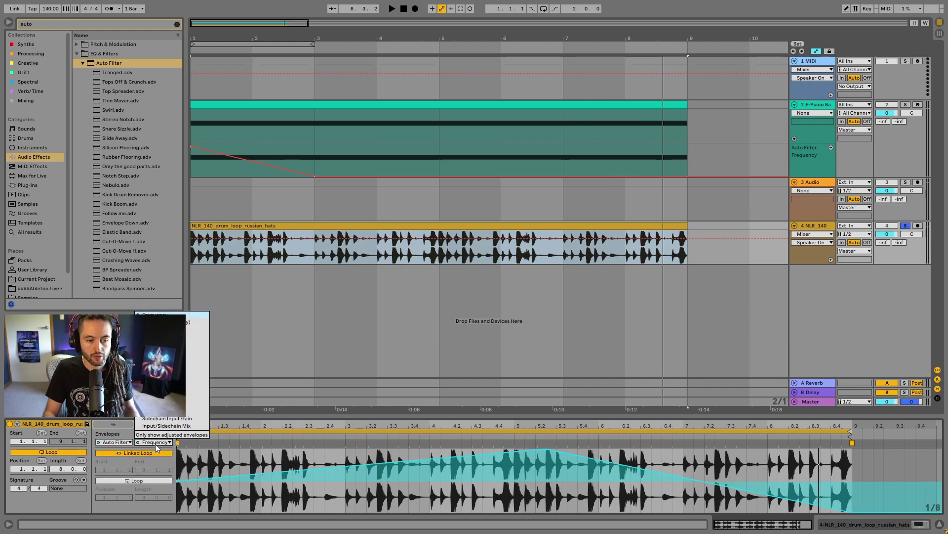
click(153, 444)
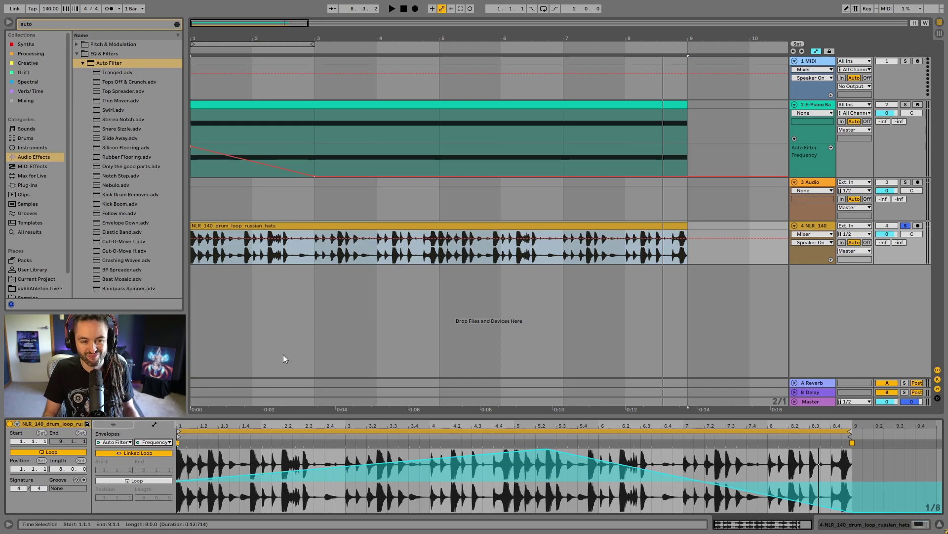
Place a copy of the drum loop clip in the first Session View slot of its track.
key(Tab)
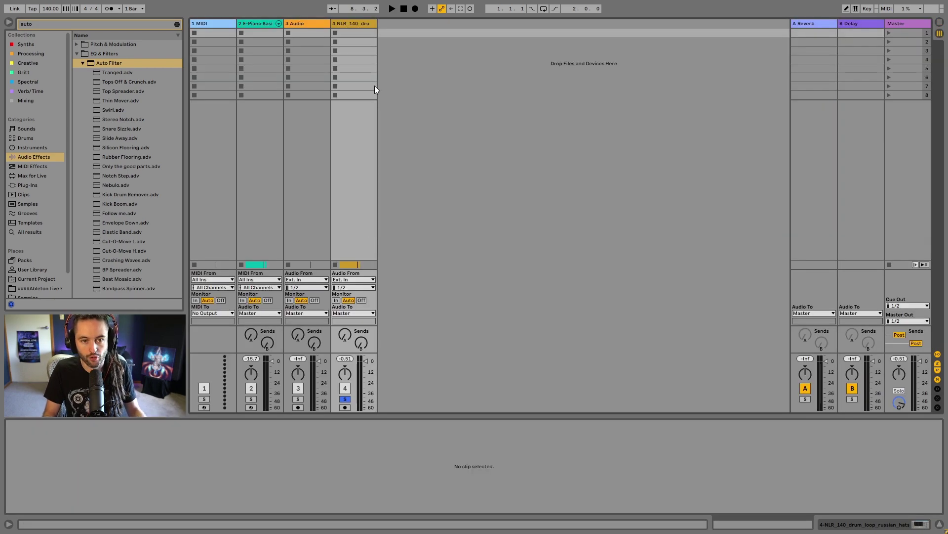
key(Tab)
key(Tab)
click(360, 33)
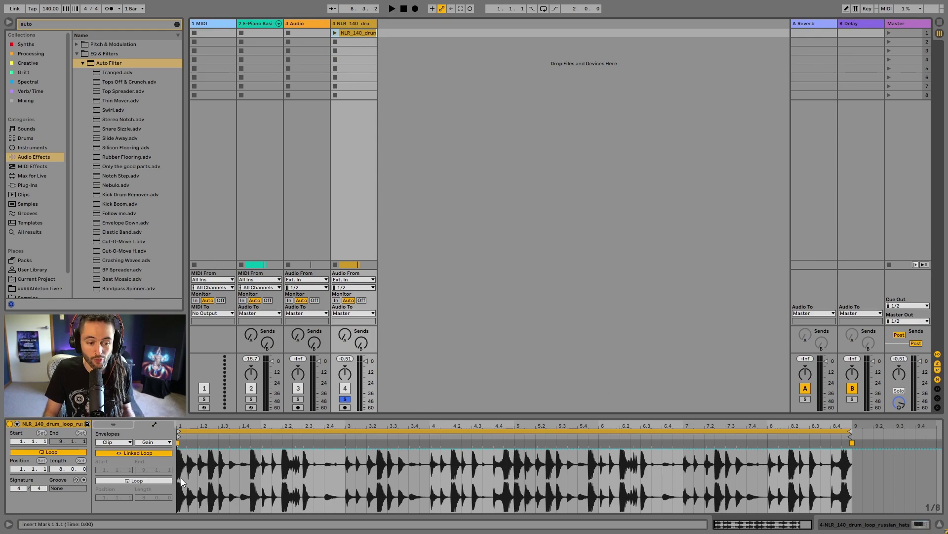
Show the Session clip's Auto Filter Frequency envelope.
click(126, 444)
click(122, 455)
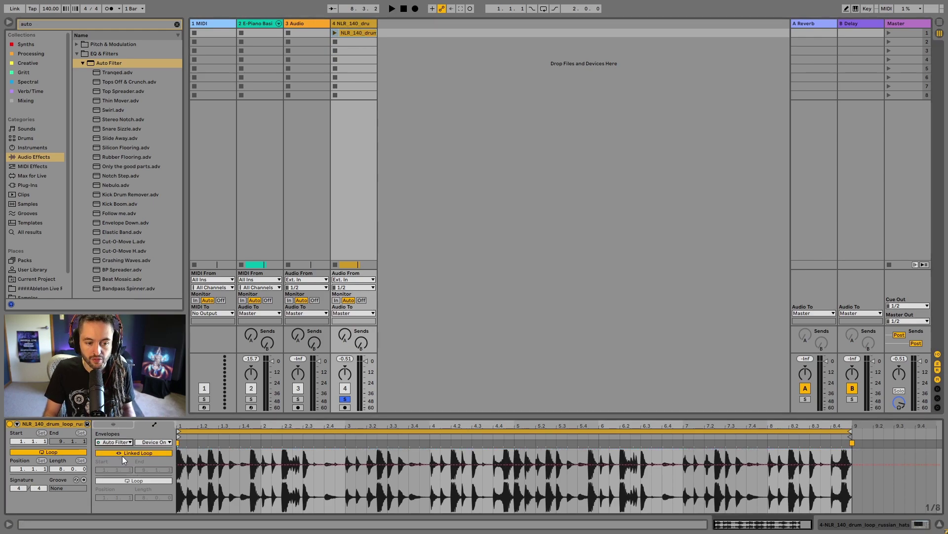
click(159, 444)
click(173, 278)
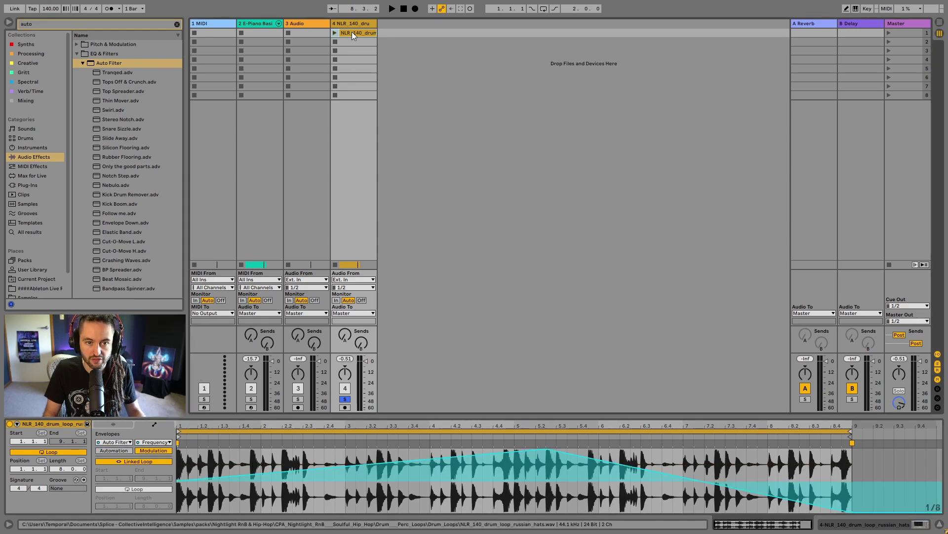
Place the Session drum loop clip in the Arrangement at bar 9, directly after the existing clip, and delete it there.
key(Tab)
drag(352, 32, 707, 241)
key(minus)
key(minus)
key(minus)
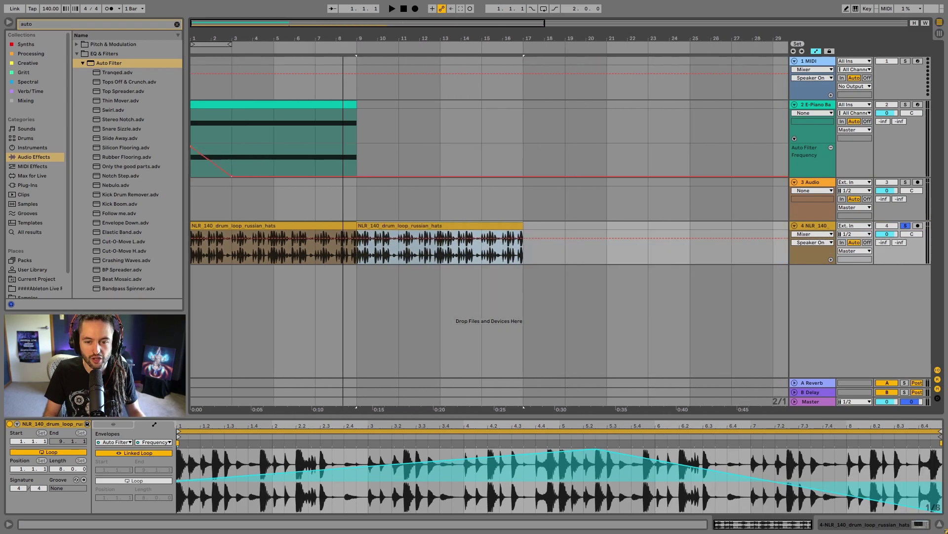
key(Delete)
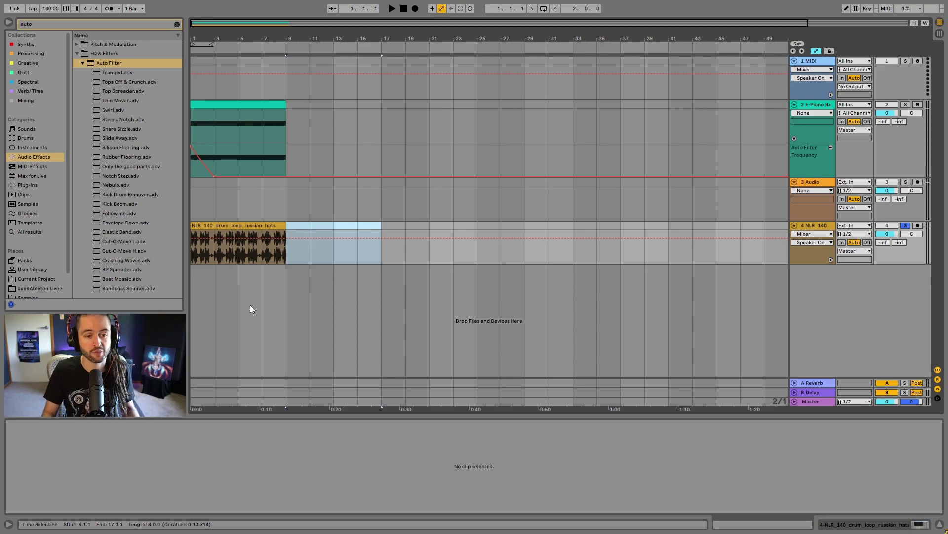
Select the remaining Arrangement drum loop clip and play it while viewing Auto Filter and the clip envelope.
click(239, 228)
click(843, 527)
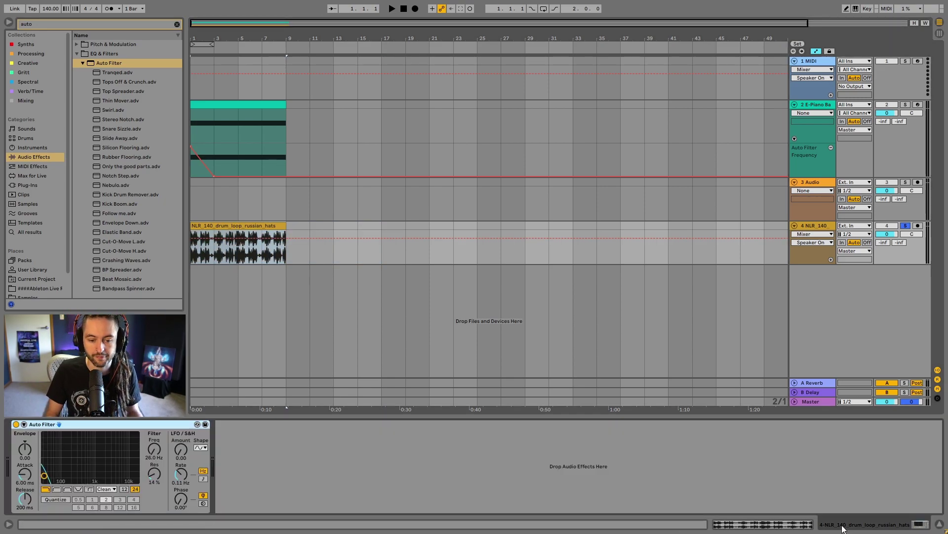
key(space)
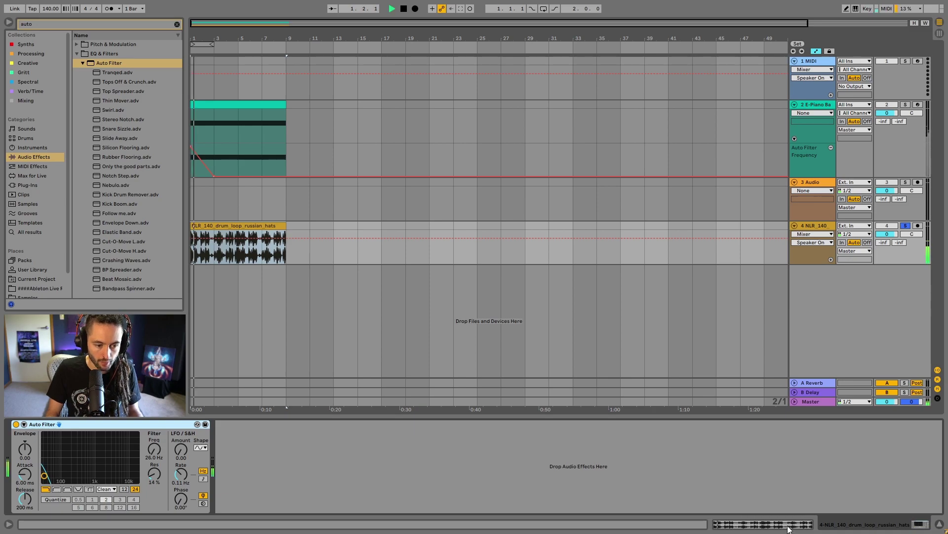
click(789, 529)
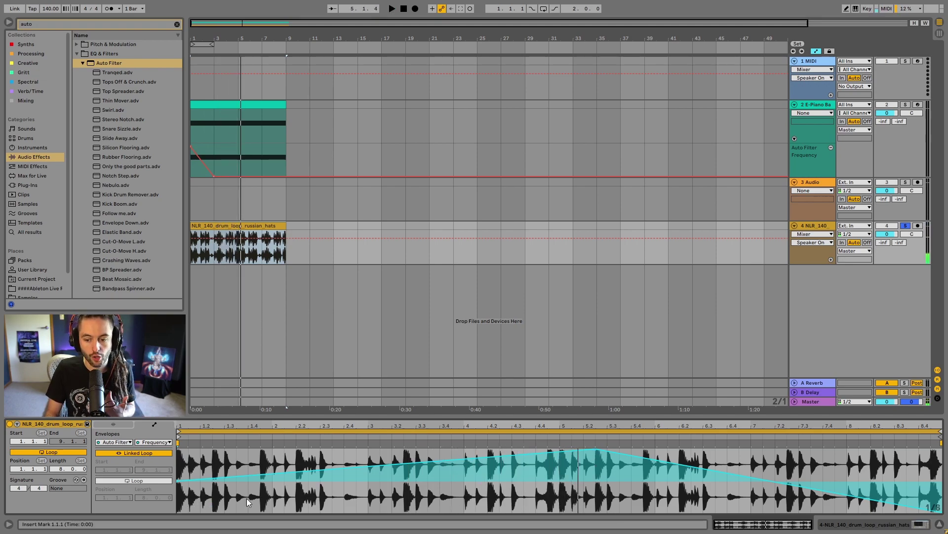
Compare the Auto Filter device with the clip's Frequency envelope and play the loop while watching the filter.
click(872, 524)
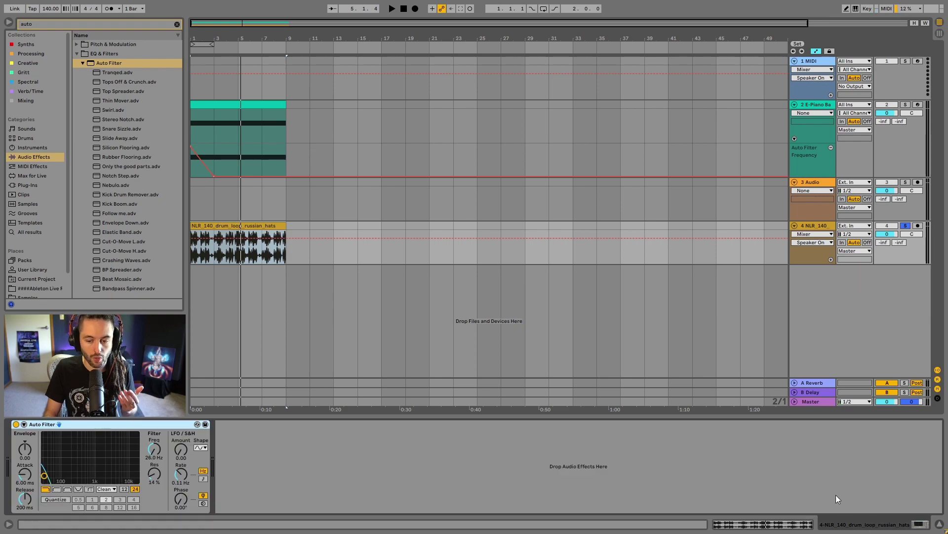
key(shift+Tab)
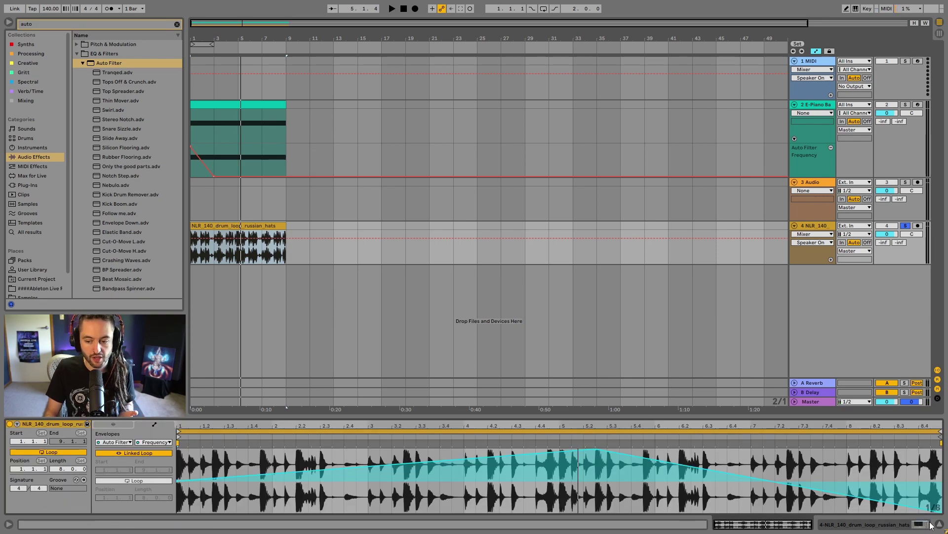
click(904, 525)
click(813, 526)
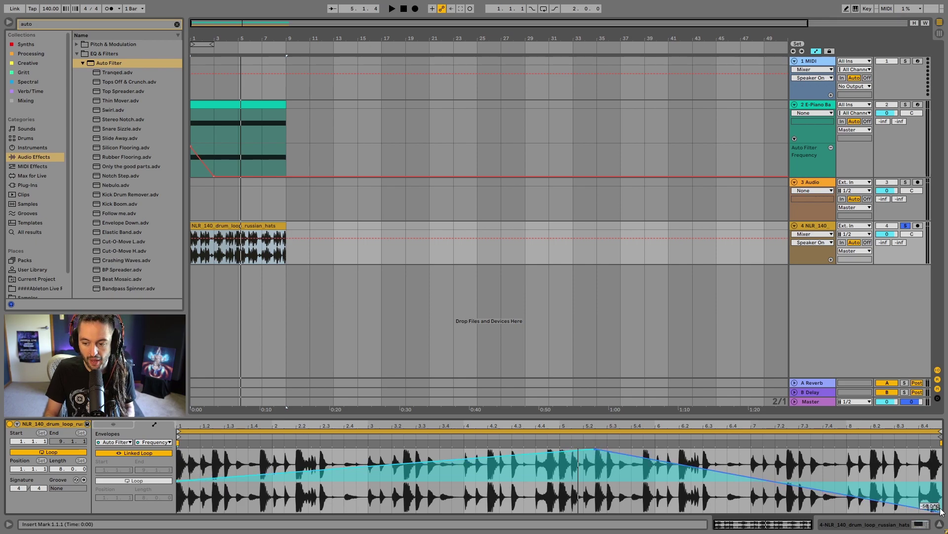
click(920, 524)
key(space)
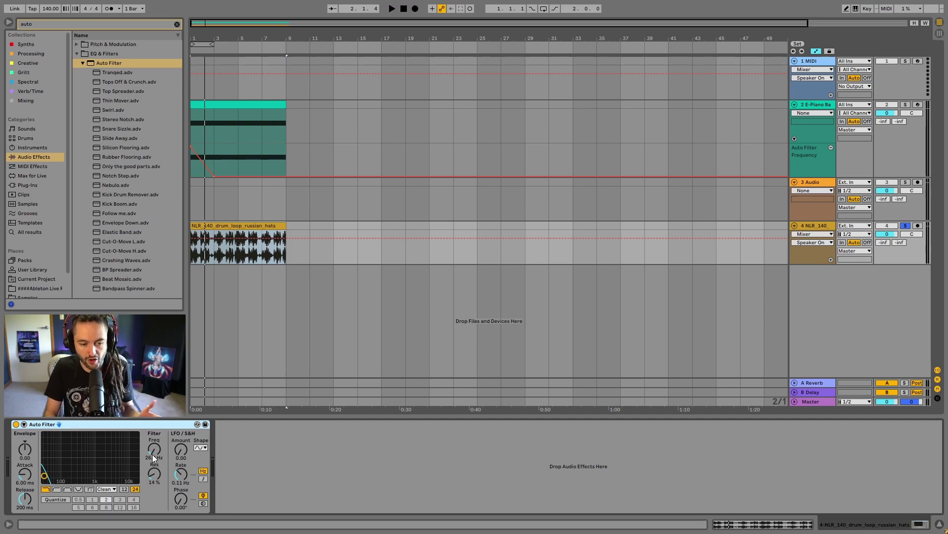
Show Auto Filter Frequency on the drum loop track and play through to the clip's end, checking the knob against the envelope.
click(236, 227)
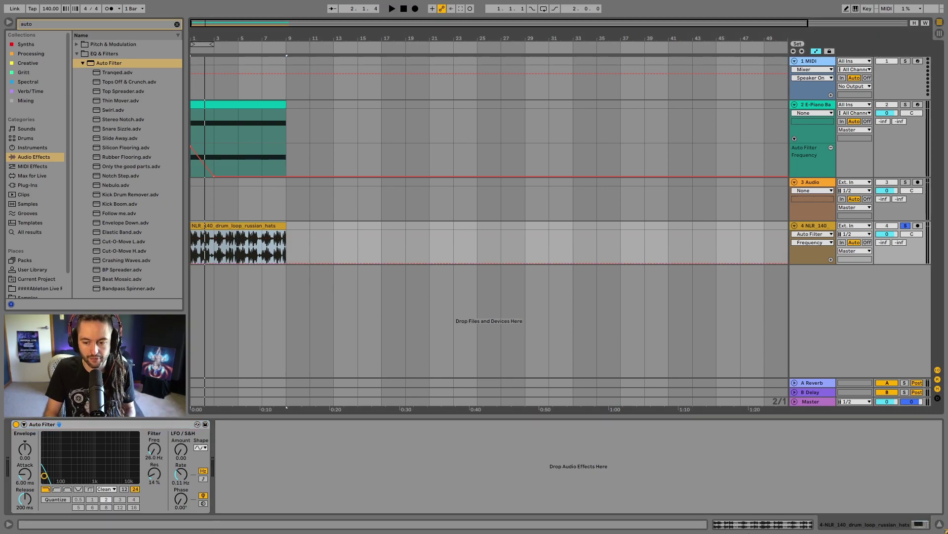
click(762, 527)
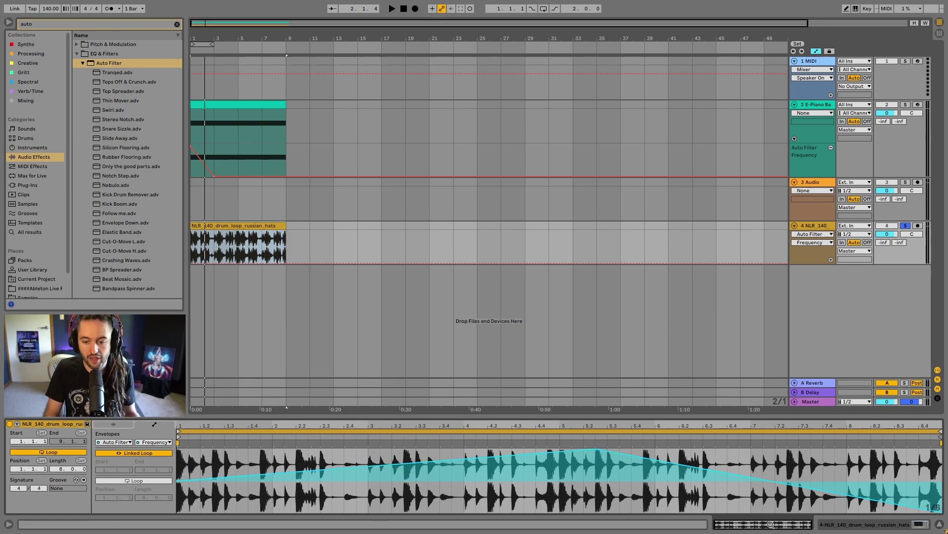
click(823, 527)
key(space)
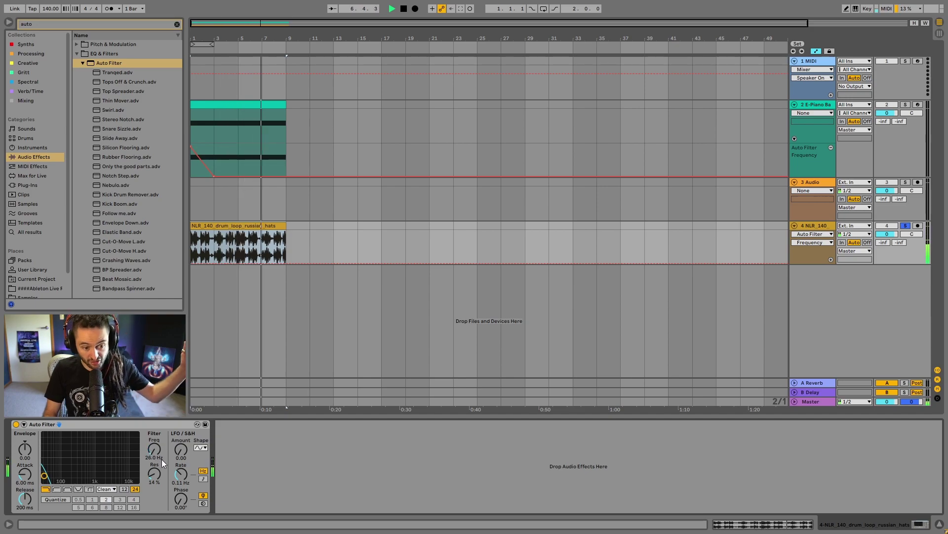
key(shift+Tab)
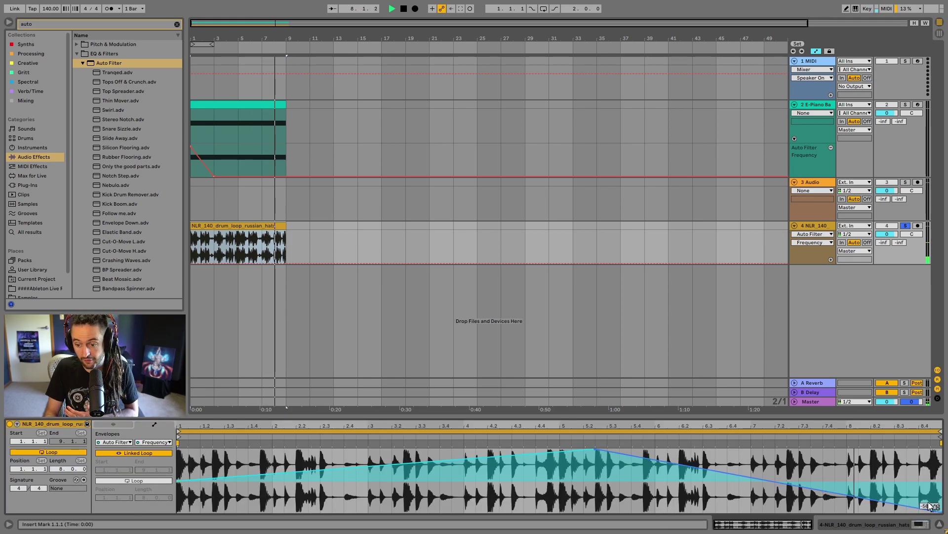
key(space)
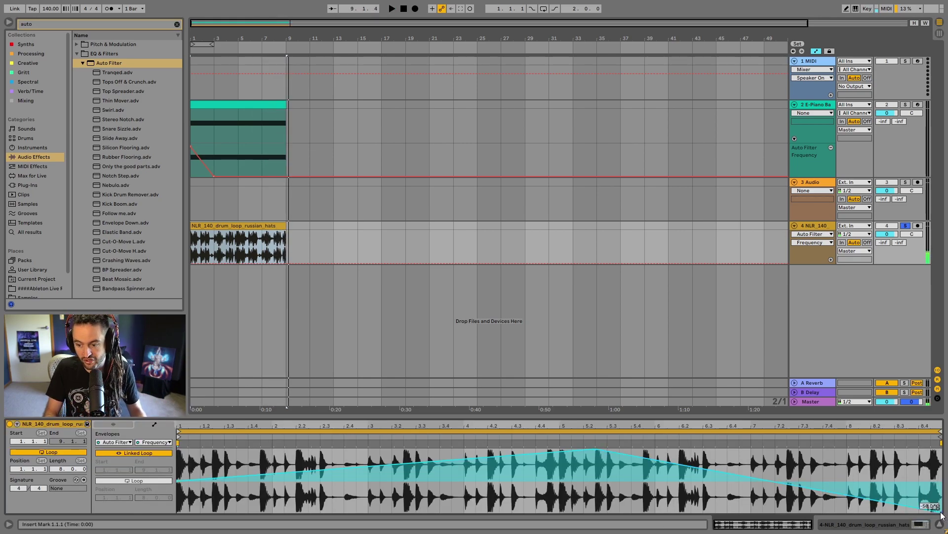
Raise the last breakpoint of the clip's Frequency envelope to about 0% and play the loop through Auto Filter.
drag(941, 509, 940, 486)
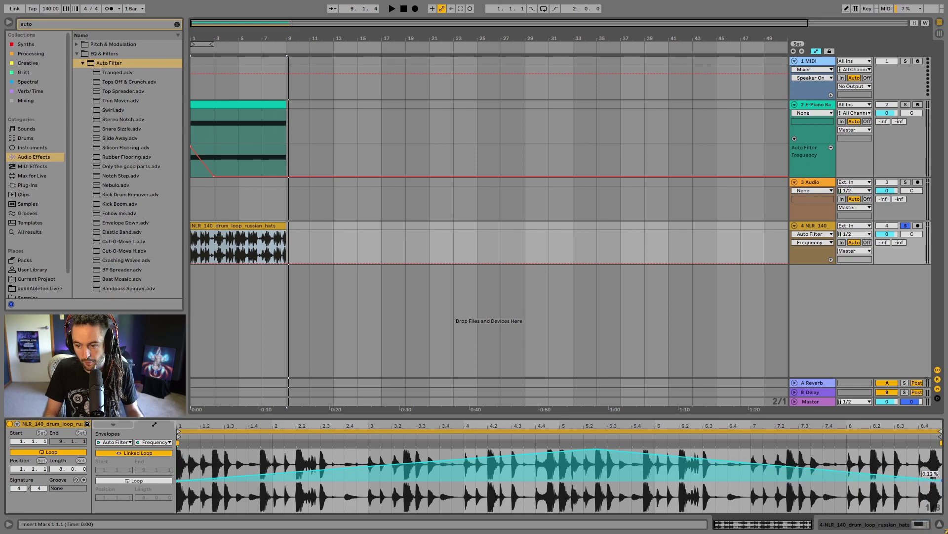
key(shift+Tab)
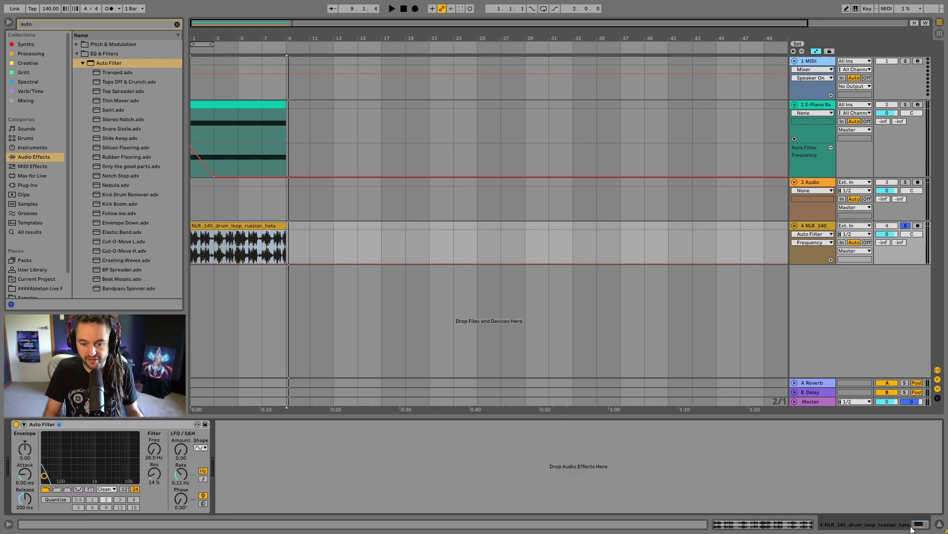
key(space)
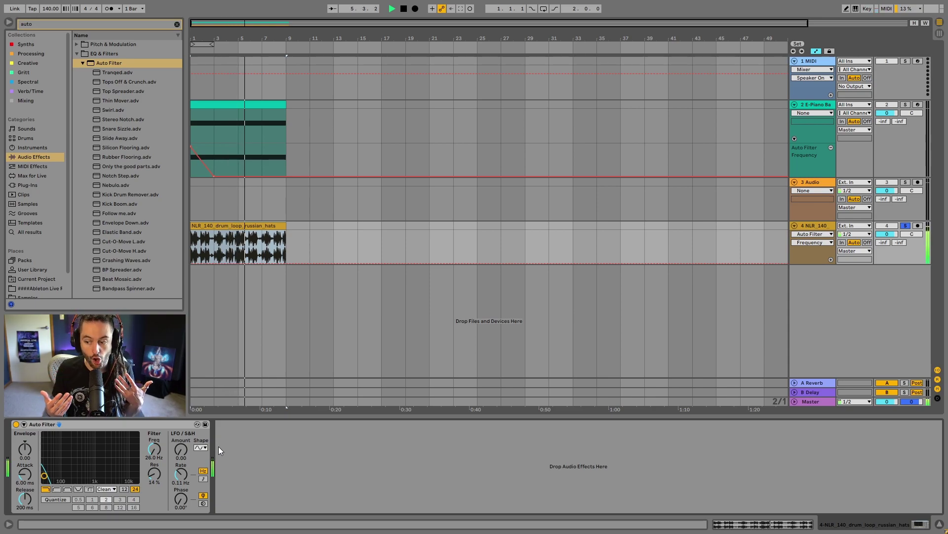
Show Auto Filter's Frequency automation on the drum loop track, draw a ramp rising from 26 Hz to bar 9, and play it.
right_click(149, 449)
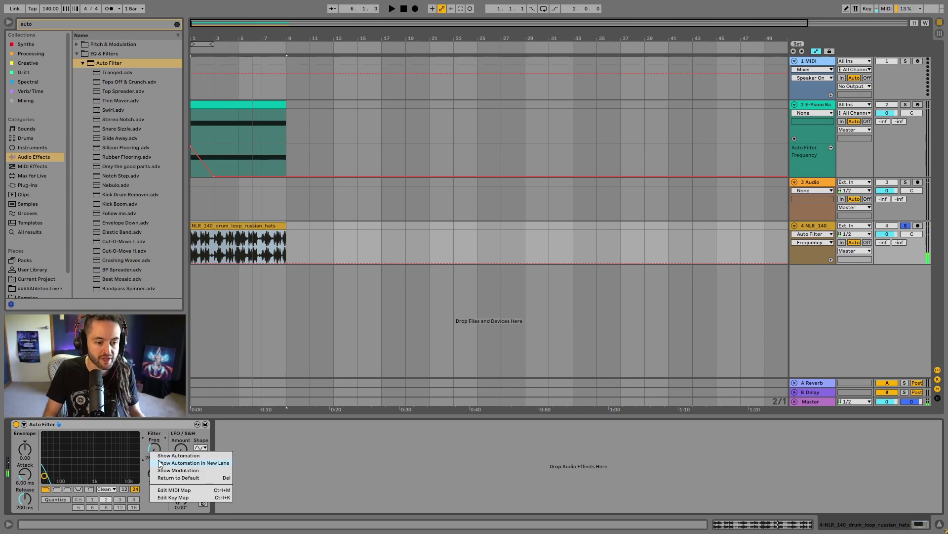
click(180, 453)
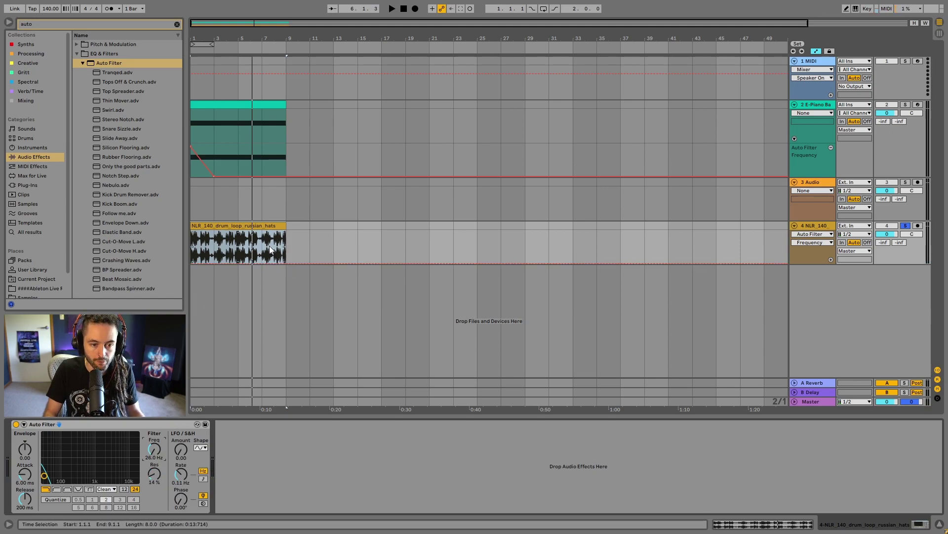
click(238, 262)
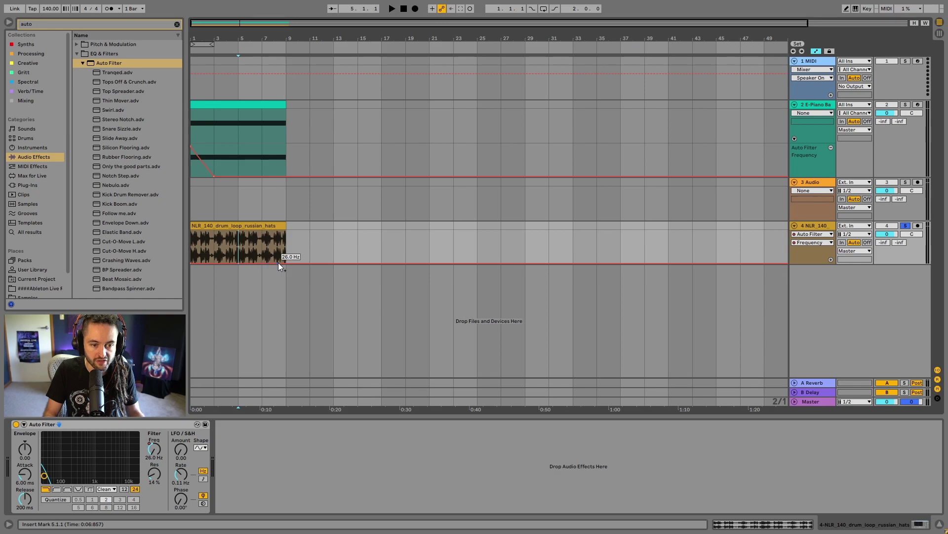
drag(287, 262, 288, 243)
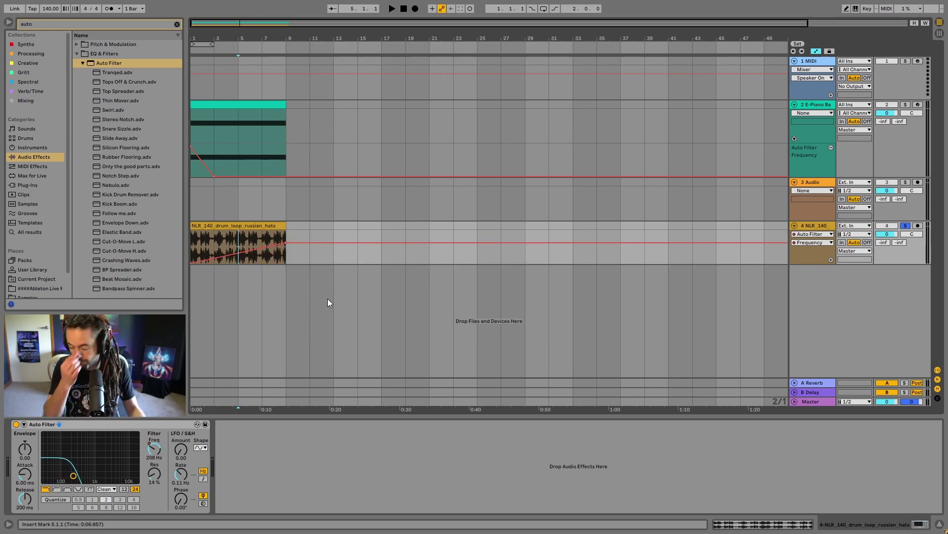
key(space)
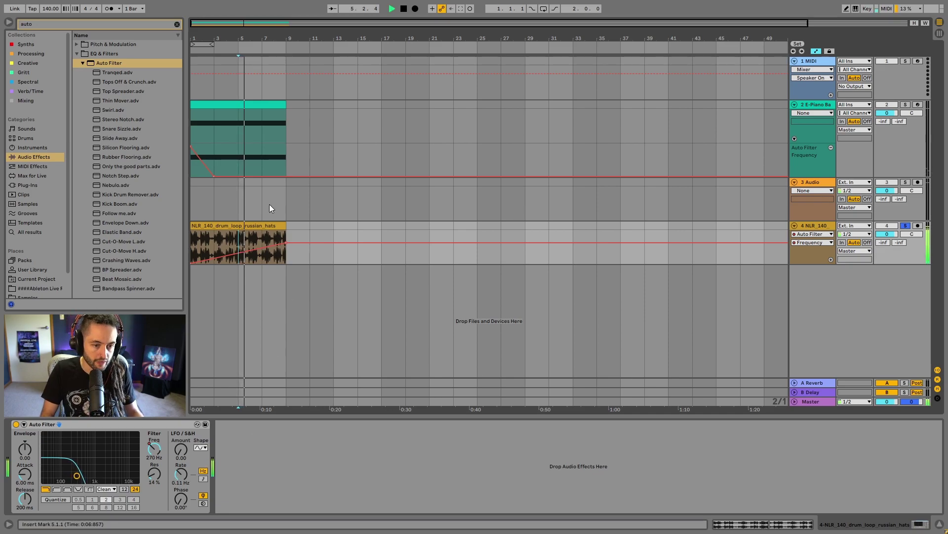
Select the drum loop clip and play it to bar 9, checking Auto Filter's Frequency against the rising track automation ramp.
click(242, 224)
key(space)
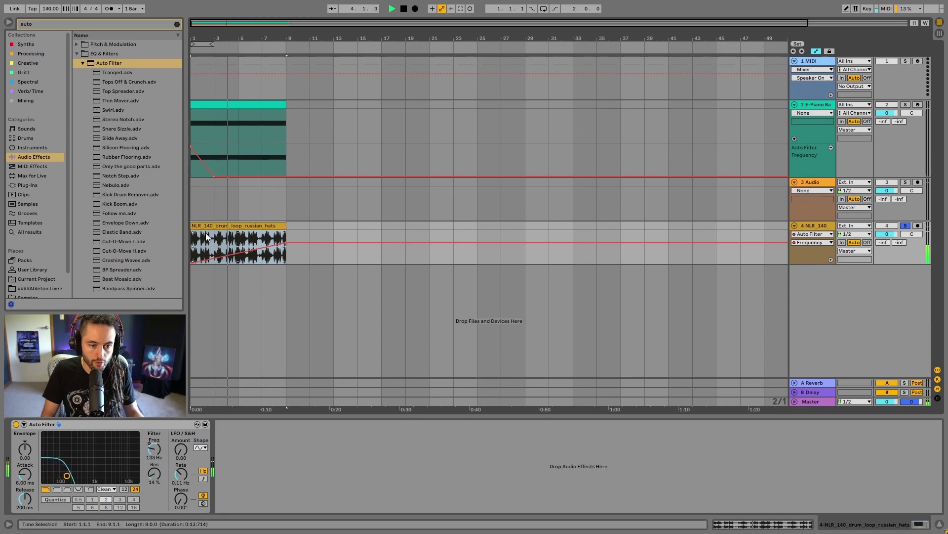
click(199, 260)
mouse_move(286, 241)
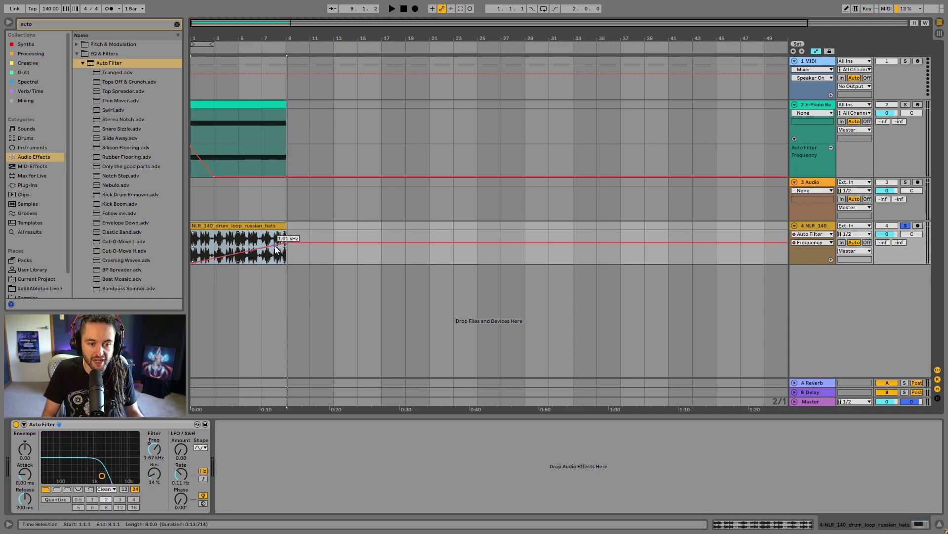
Compare the drum loop clip's Frequency envelope with the Auto Filter device, and return the playback position to bar 1.
key(shift+Tab)
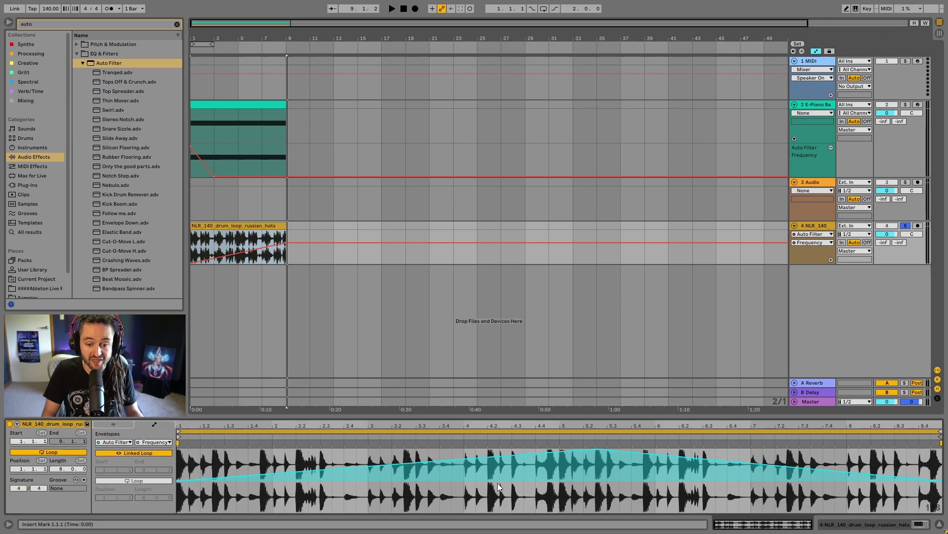
key(shift+Tab)
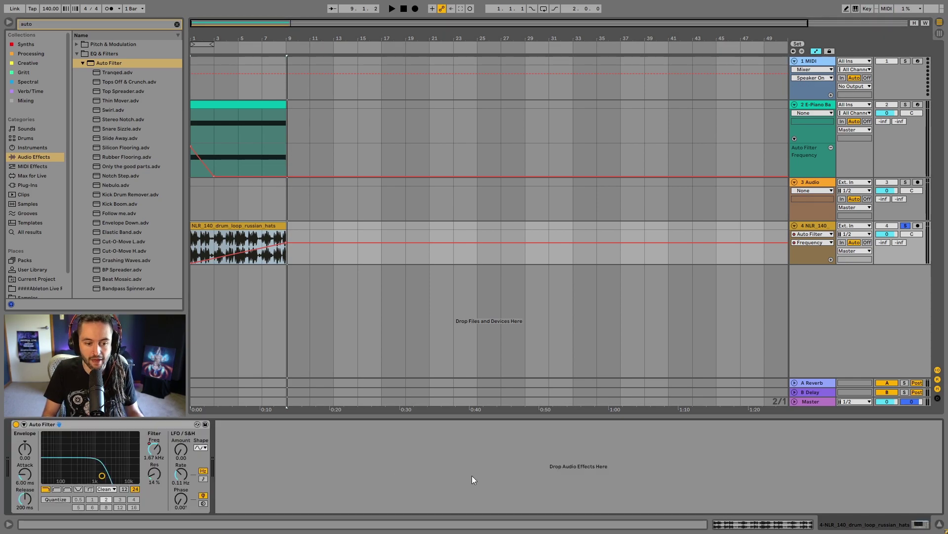
click(155, 450)
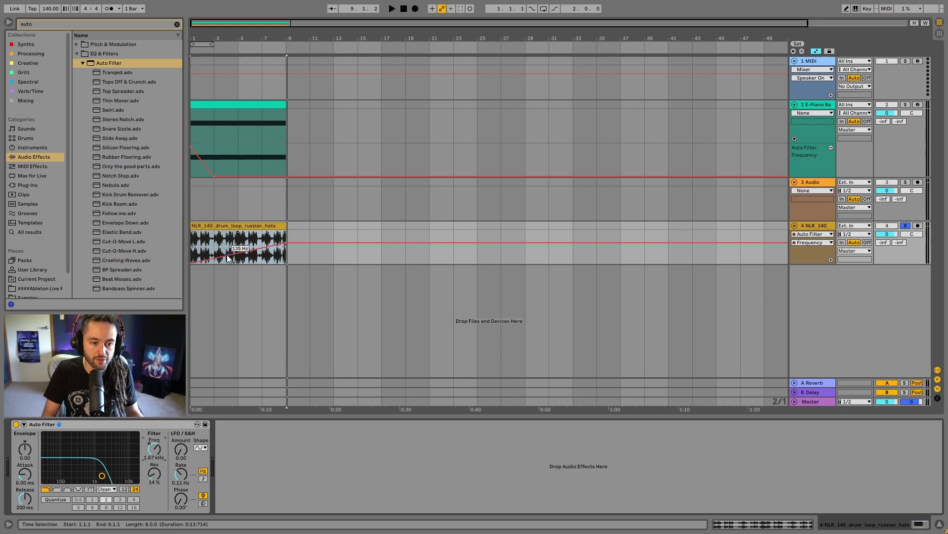
key(space)
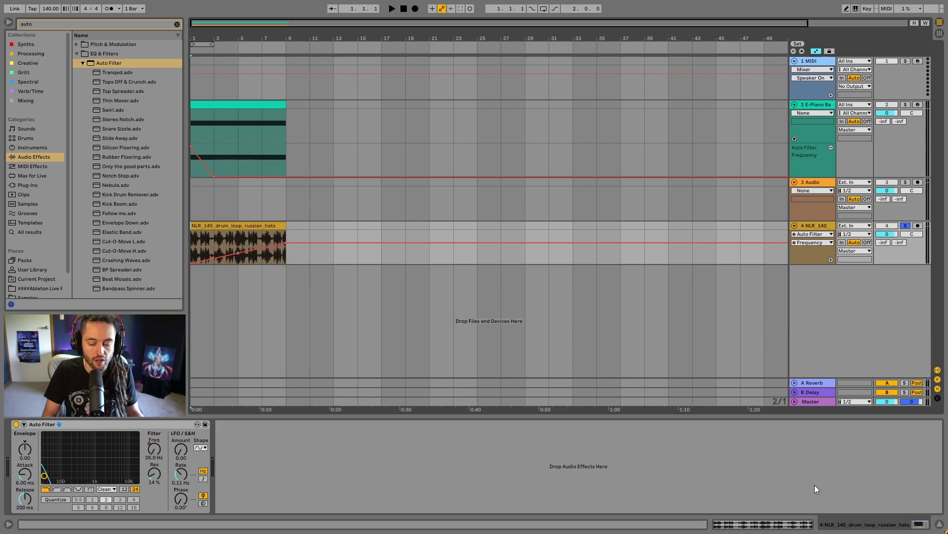
click(790, 526)
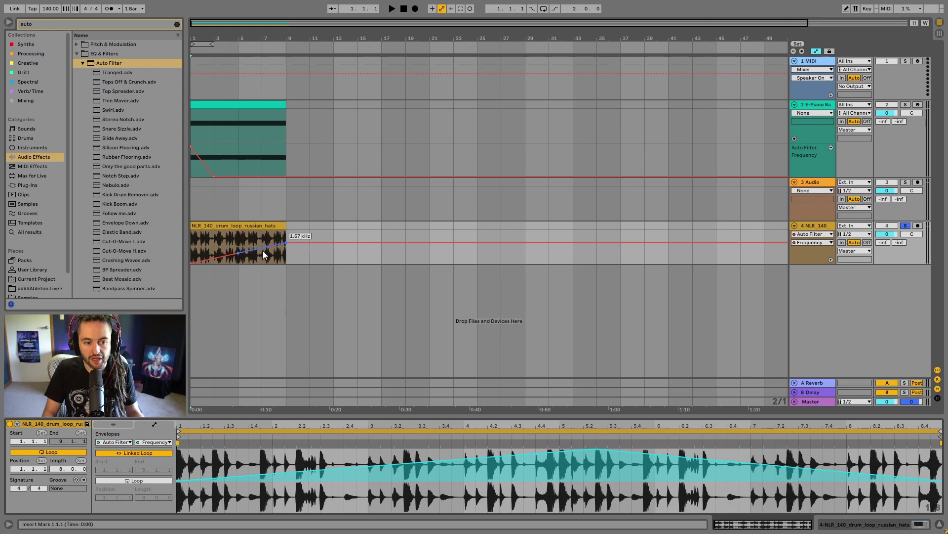
key(shift+Tab)
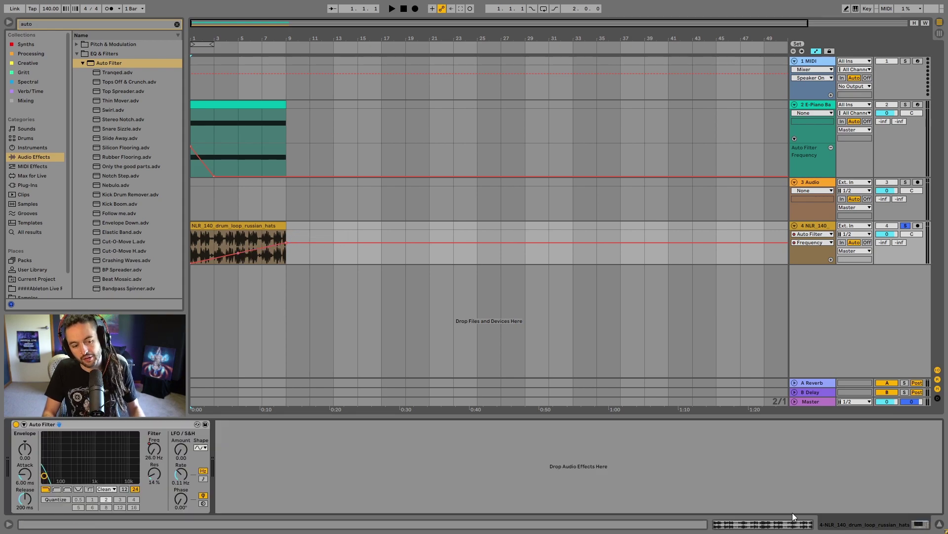